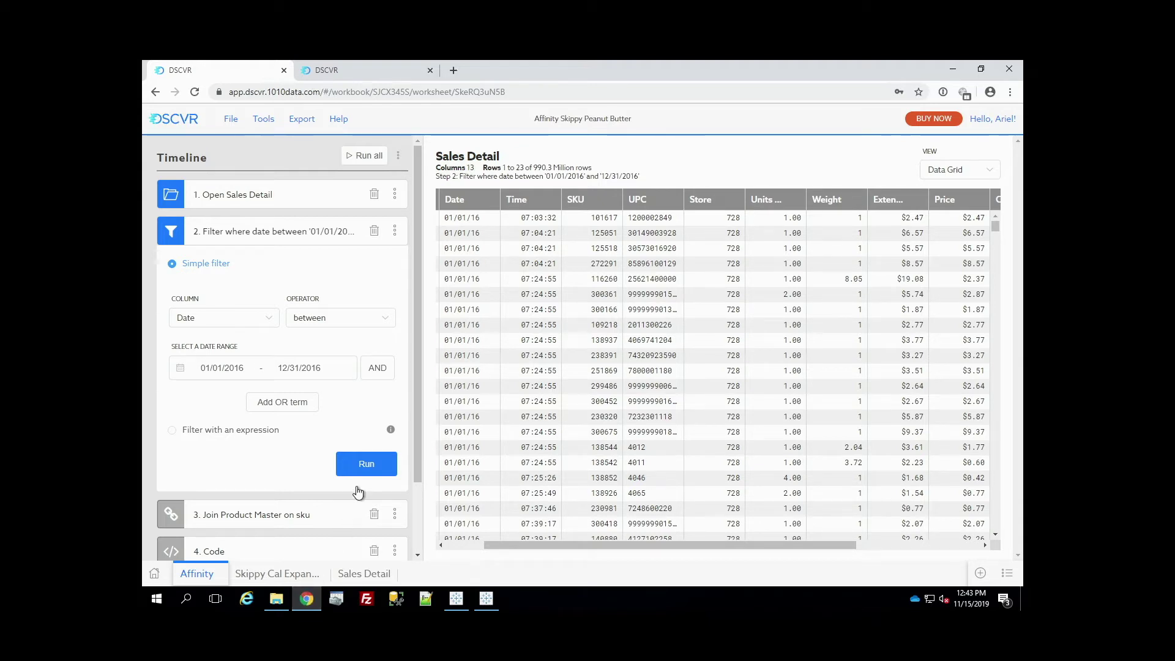
Examine the Sales Detail columns from Trans ID through the promotion field, including units, price and cost.
{"action": "left_click_drag", "start_coordinate": [533, 170], "coordinate": [583, 169]}
{"action": "left_click", "coordinate": [583, 169]}
{"action": "left_click_drag", "start_coordinate": [521, 545], "coordinate": [465, 544]}
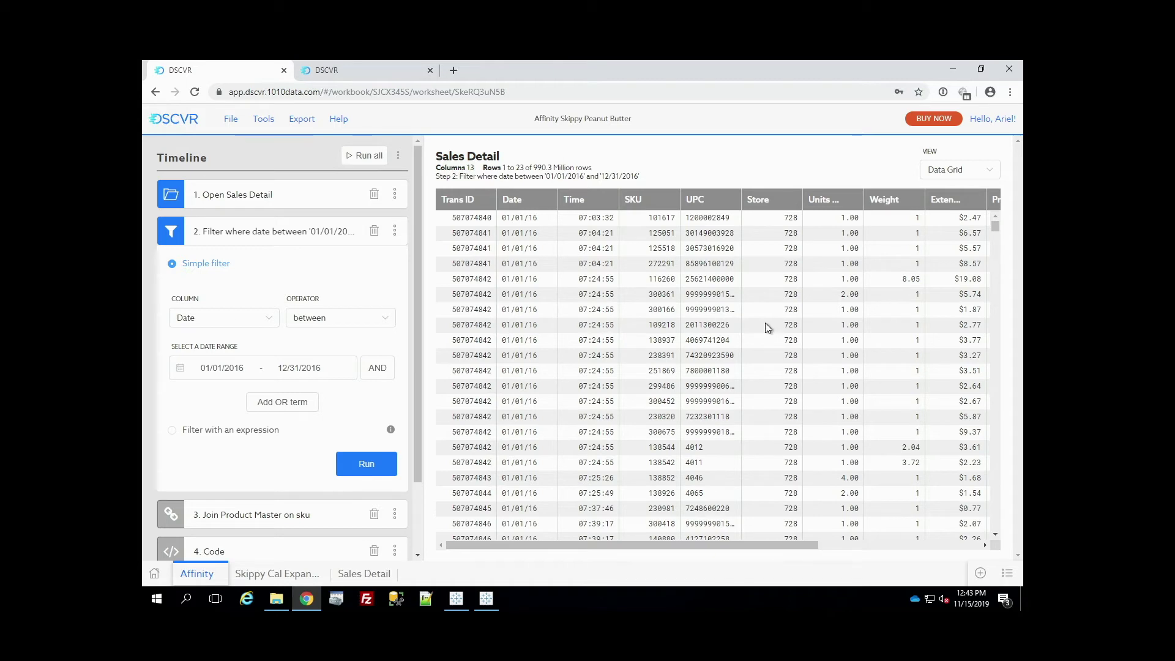
{"action": "left_click_drag", "start_coordinate": [716, 543], "coordinate": [773, 543]}
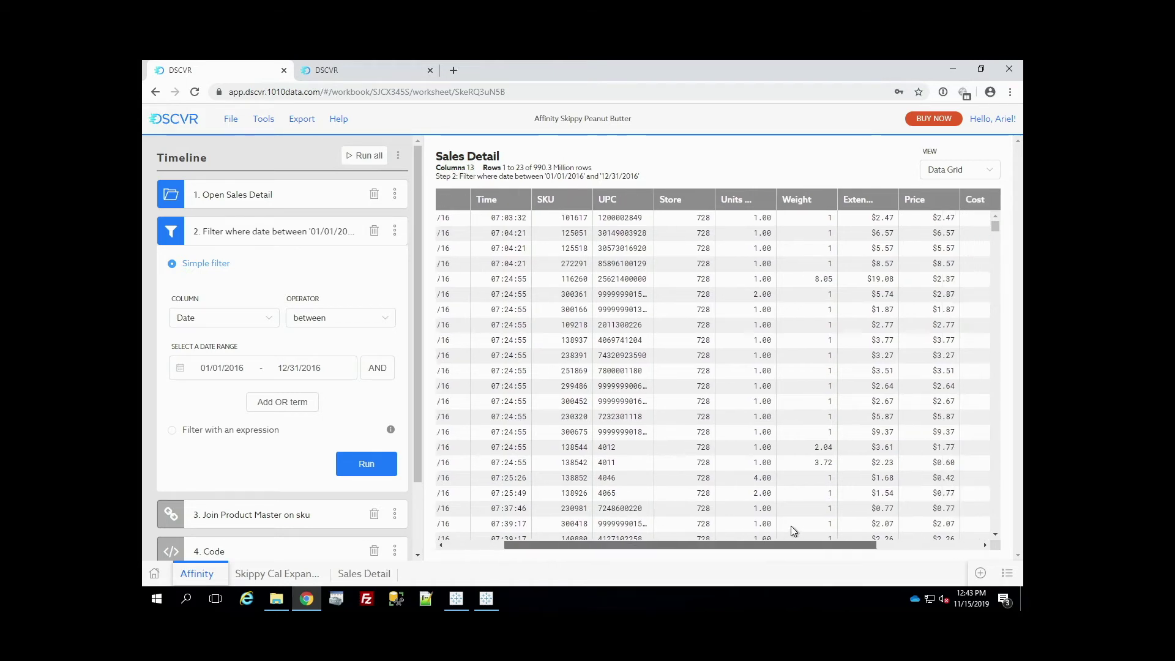
{"action": "scroll", "coordinate": [791, 527], "scroll_direction": "right", "scroll_amount": 3}
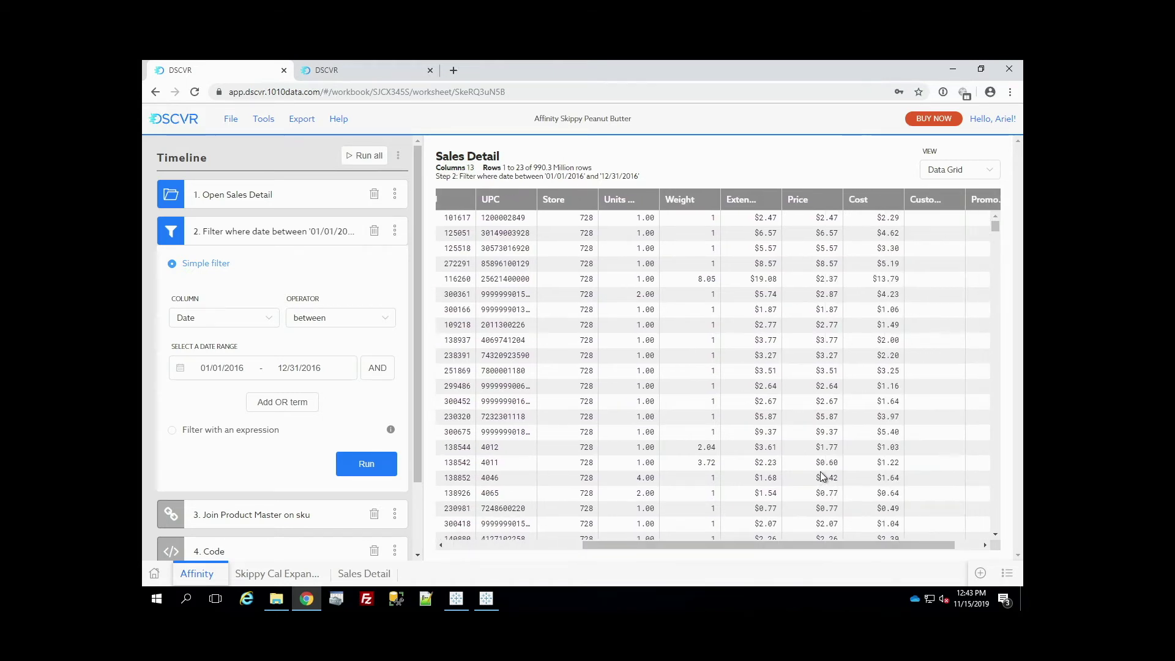
{"action": "left_click_drag", "start_coordinate": [843, 543], "coordinate": [877, 541]}
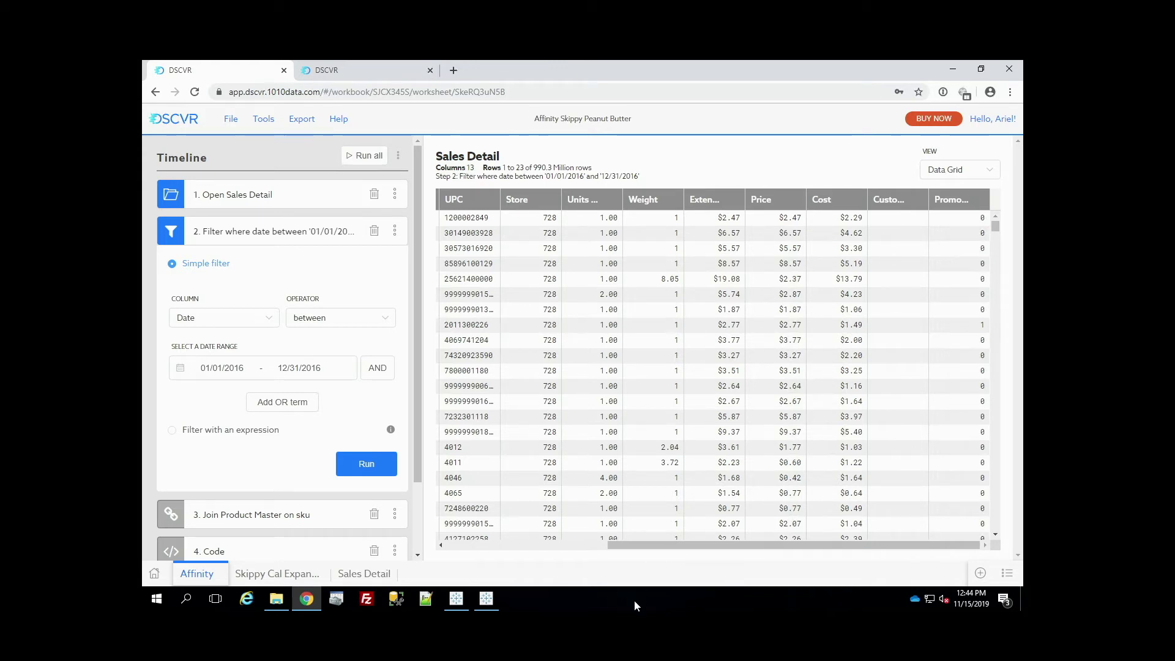
{"action": "left_click_drag", "start_coordinate": [634, 545], "coordinate": [460, 550]}
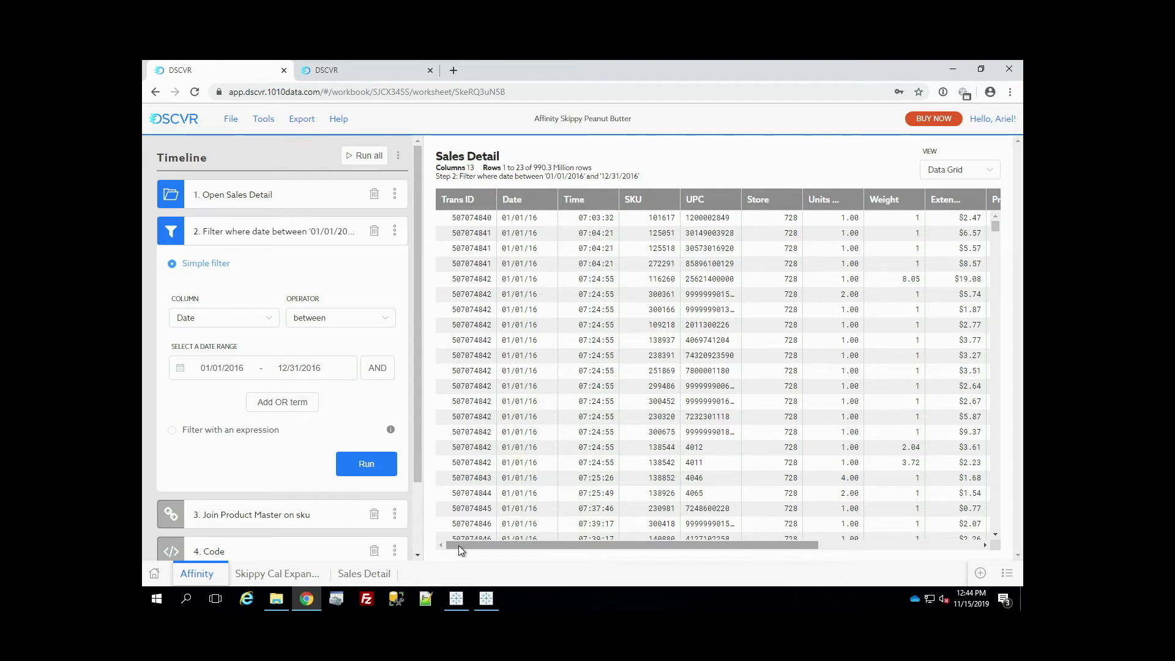
Run the Join Product Master on sku step and review the joined description, department, category and group columns.
{"action": "left_click", "coordinate": [252, 513]}
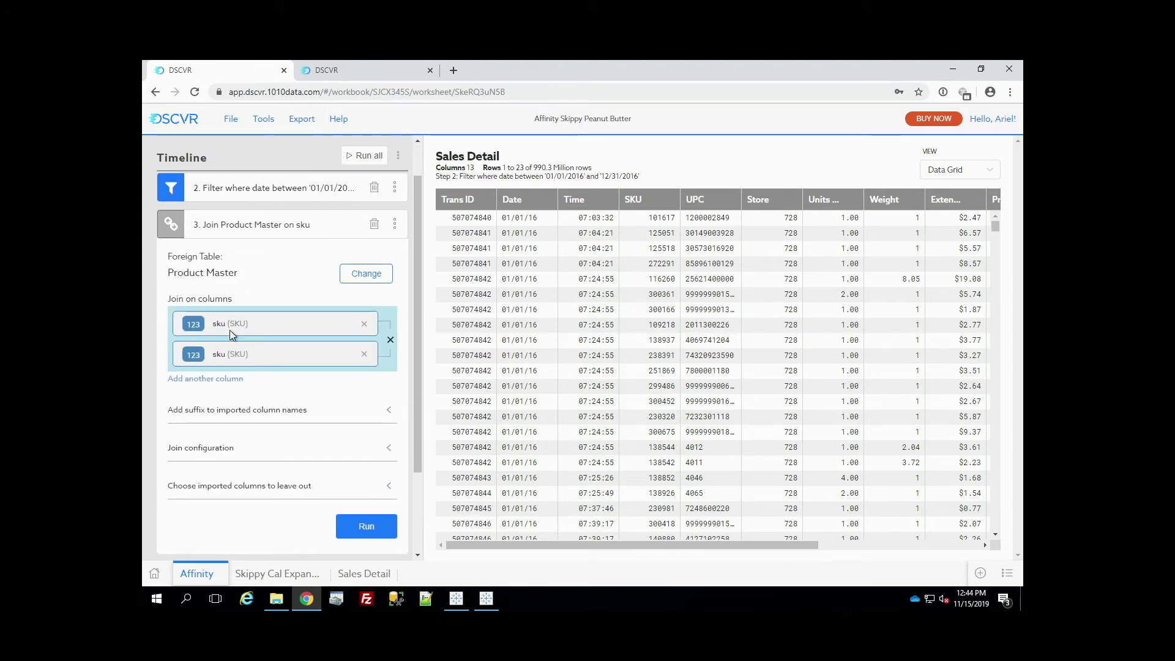
{"action": "left_click", "coordinate": [362, 525]}
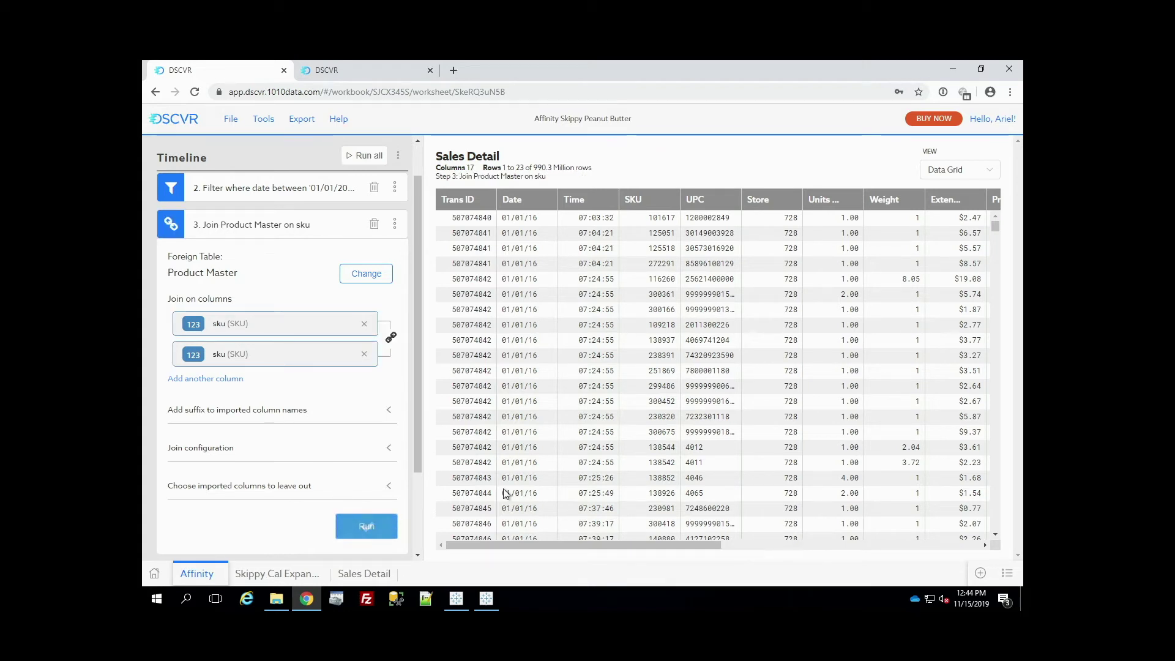
{"action": "left_click_drag", "start_coordinate": [541, 547], "coordinate": [820, 539]}
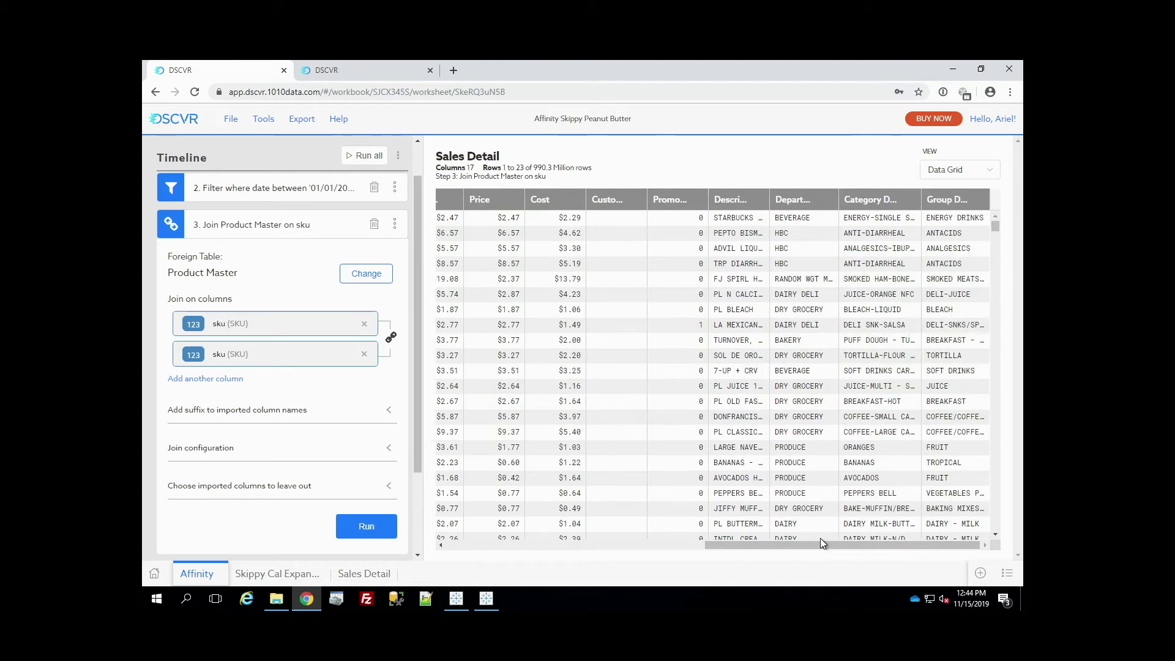
{"action": "scroll", "coordinate": [813, 373], "scroll_direction": "down", "scroll_amount": 1}
{"action": "scroll", "coordinate": [813, 374], "scroll_direction": "down", "scroll_amount": 5}
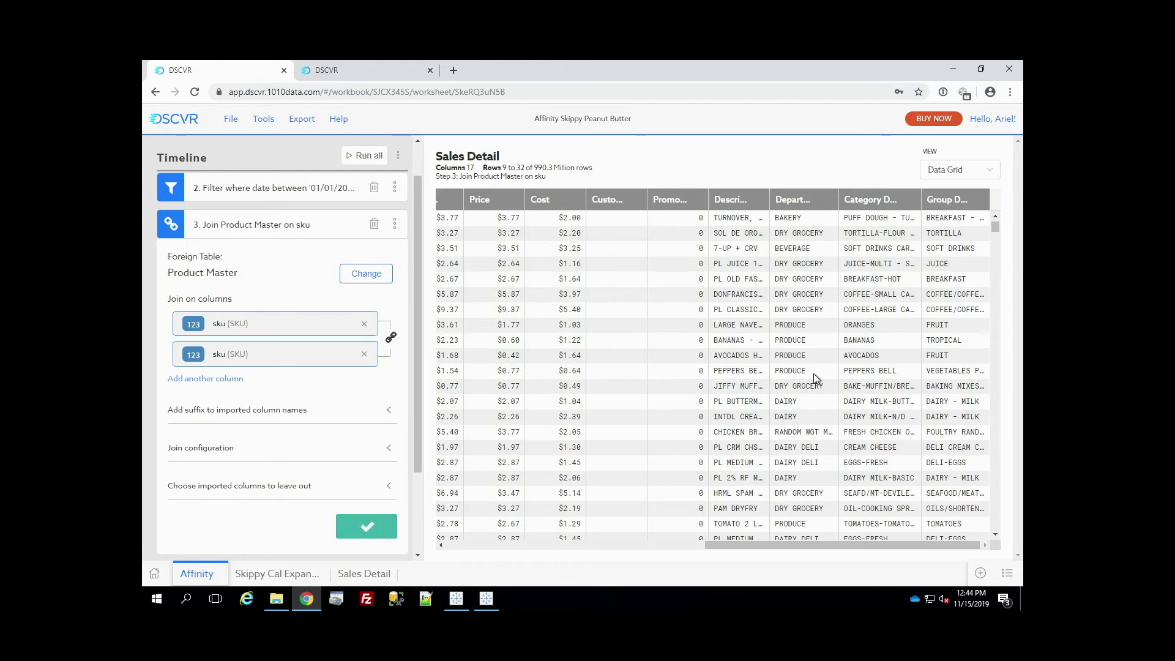
{"action": "scroll", "coordinate": [813, 373], "scroll_direction": "down", "scroll_amount": 8}
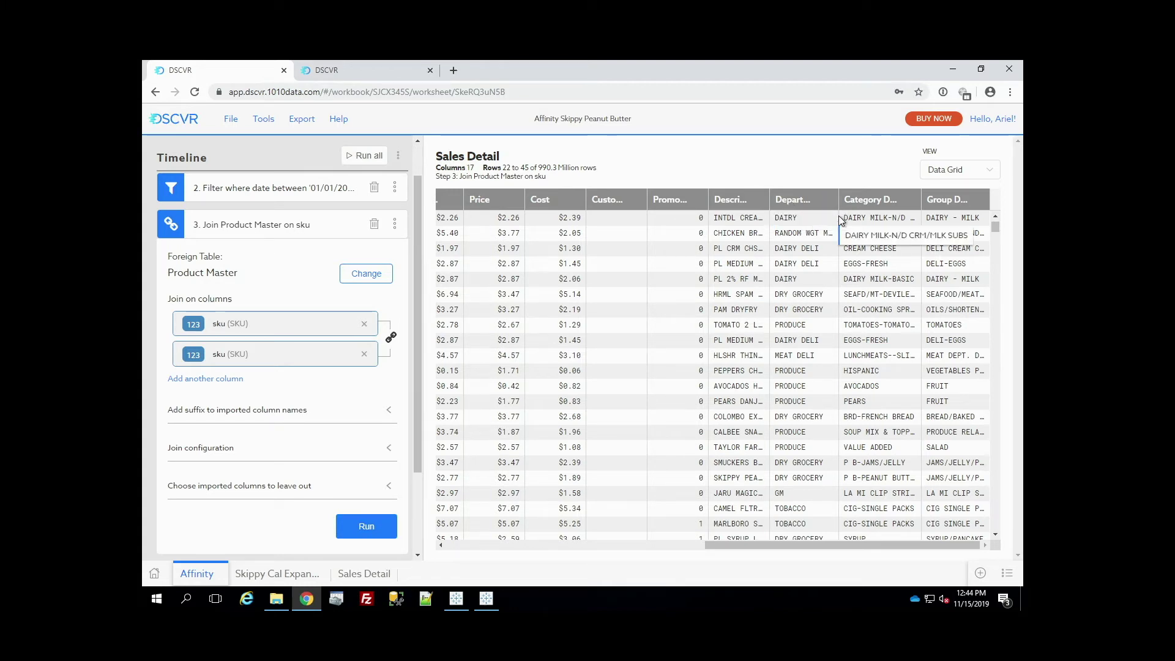
{"action": "left_click_drag", "start_coordinate": [718, 541], "coordinate": [455, 551]}
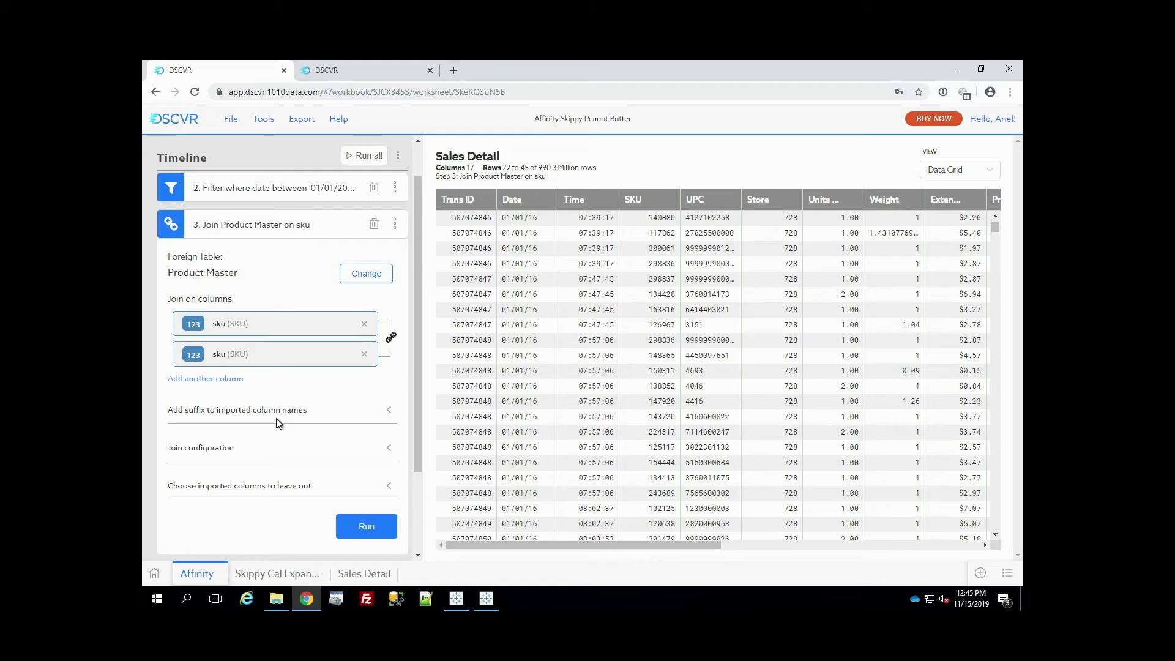
Examine the basket_affinity code in step 4, including its basket_id, product columns, product filter and co-purchase threshold.
{"action": "scroll", "coordinate": [277, 418], "scroll_direction": "down", "scroll_amount": 3}
{"action": "left_click", "coordinate": [267, 458]}
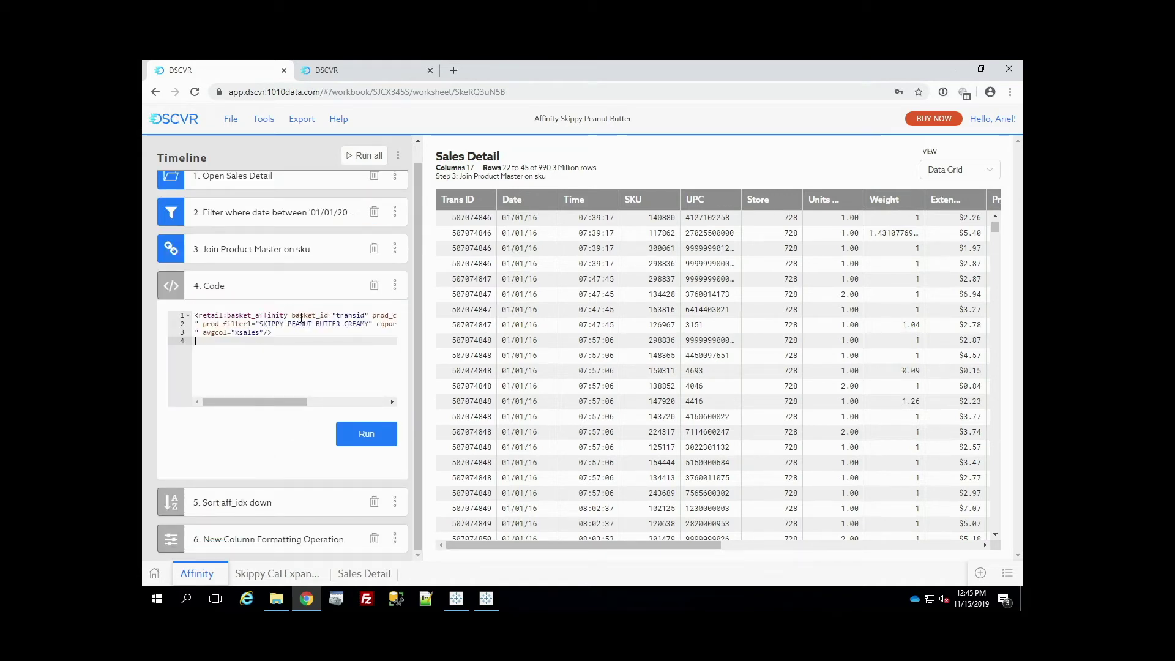
{"action": "left_click_drag", "start_coordinate": [366, 314], "coordinate": [292, 315]}
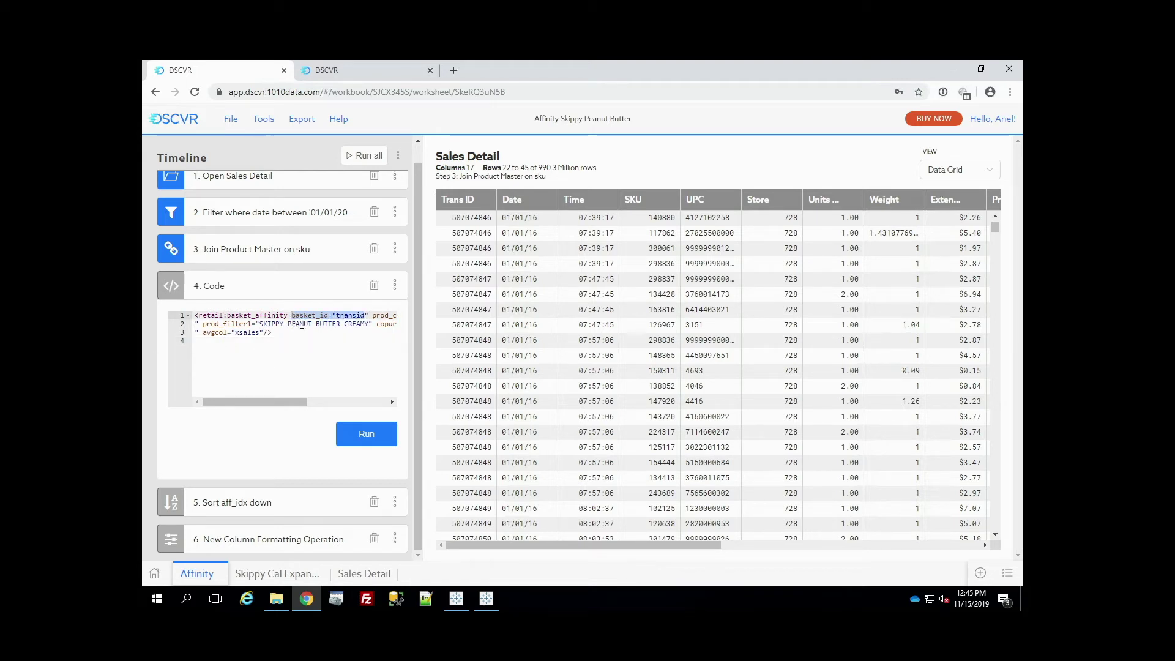
{"action": "left_click", "coordinate": [299, 324]}
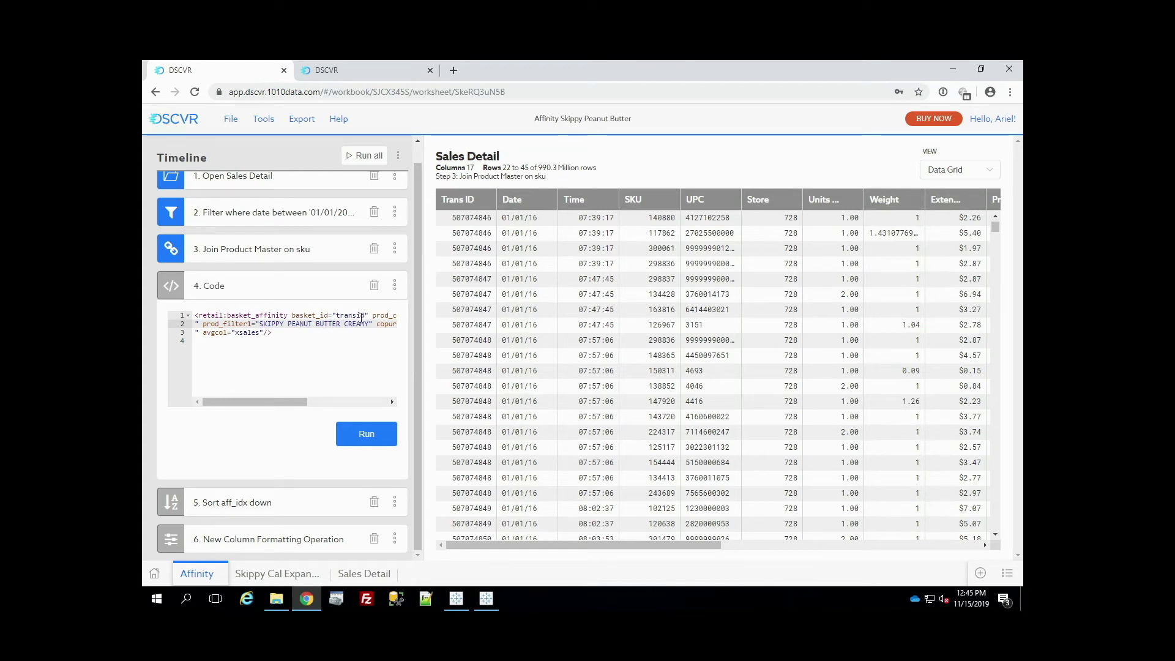
{"action": "left_click_drag", "start_coordinate": [364, 315], "coordinate": [344, 315]}
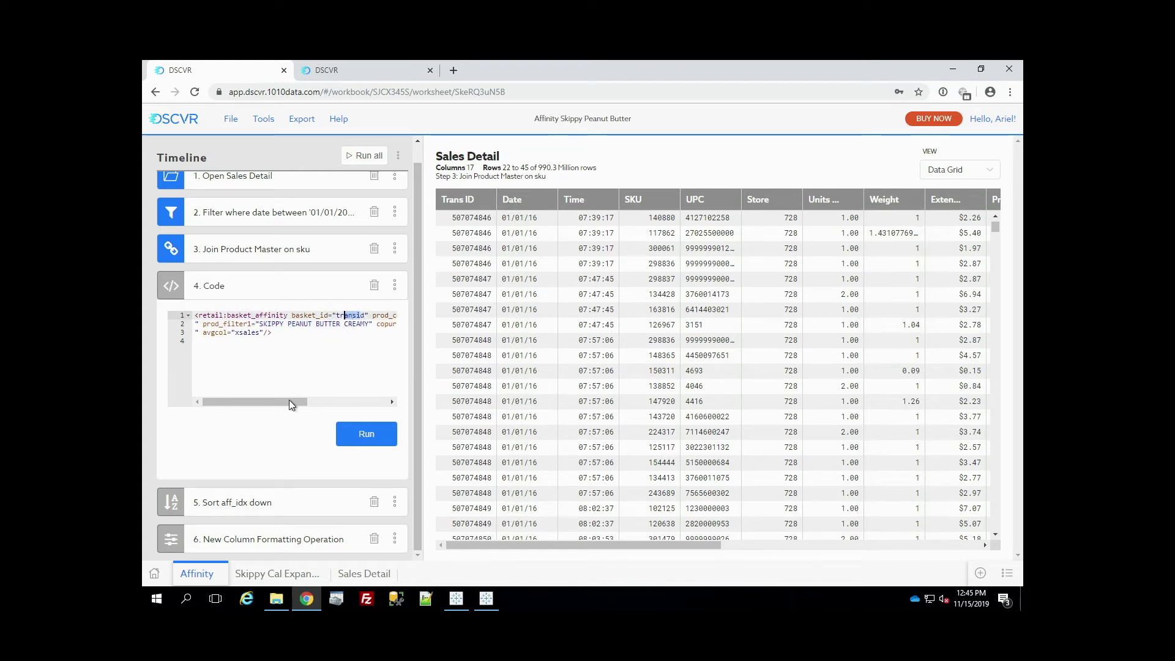
{"action": "left_click_drag", "start_coordinate": [289, 399], "coordinate": [369, 396]}
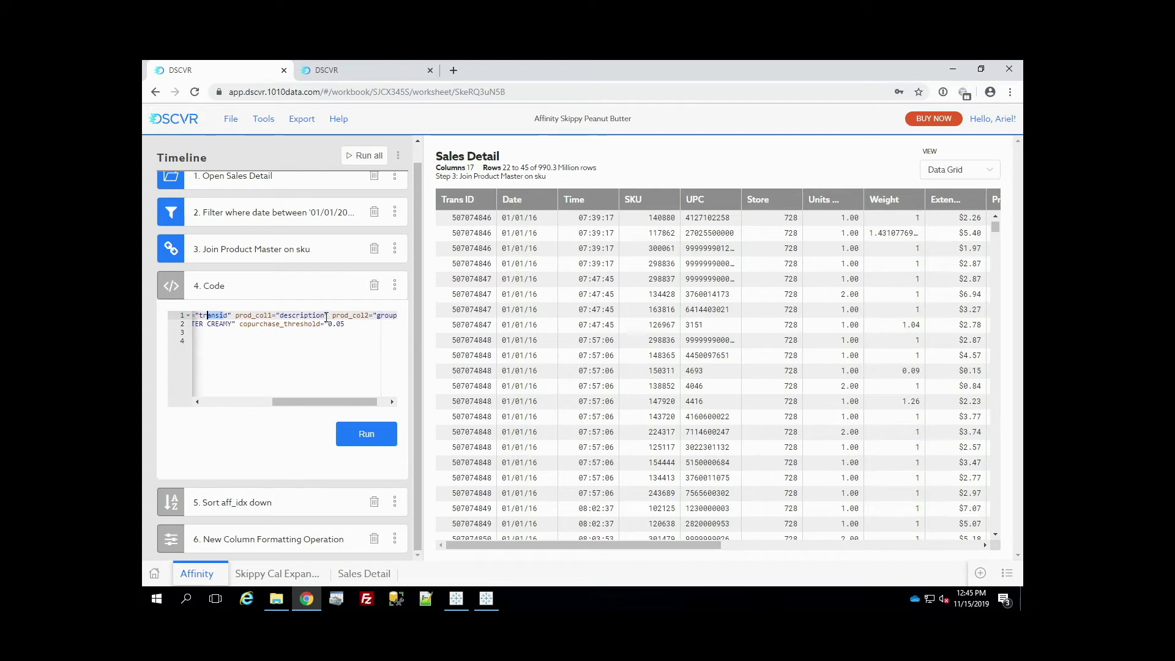
{"action": "left_click", "coordinate": [329, 317]}
{"action": "left_click_drag", "start_coordinate": [317, 401], "coordinate": [339, 397]}
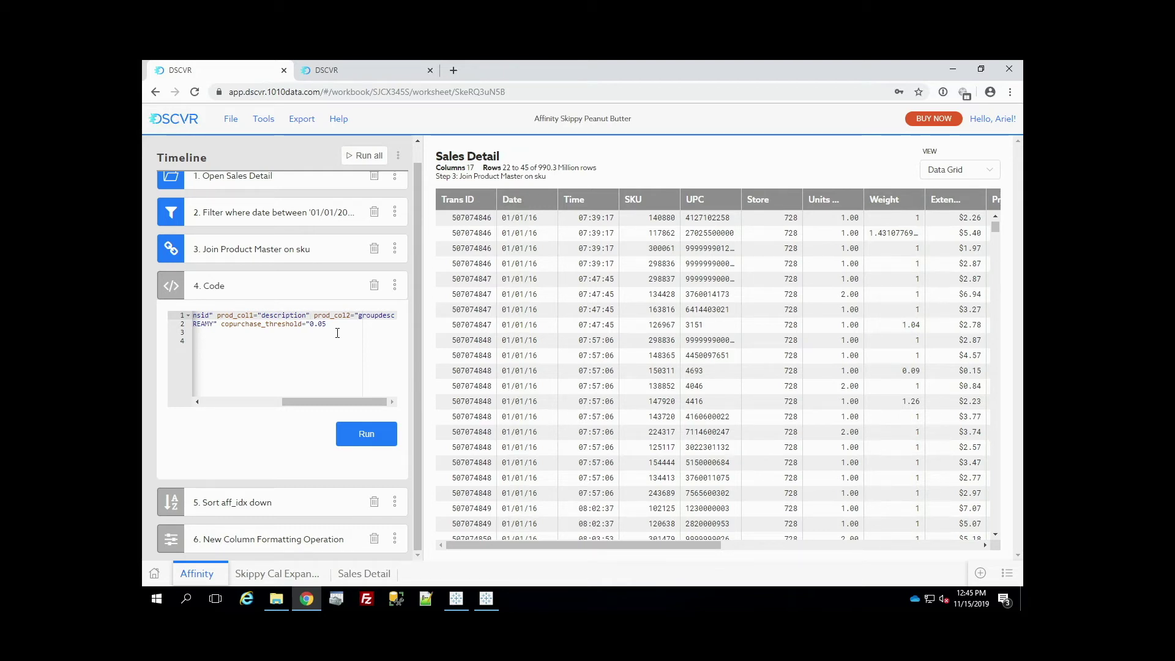
{"action": "left_click_drag", "start_coordinate": [336, 325], "coordinate": [239, 328]}
{"action": "left_click", "coordinate": [263, 337]}
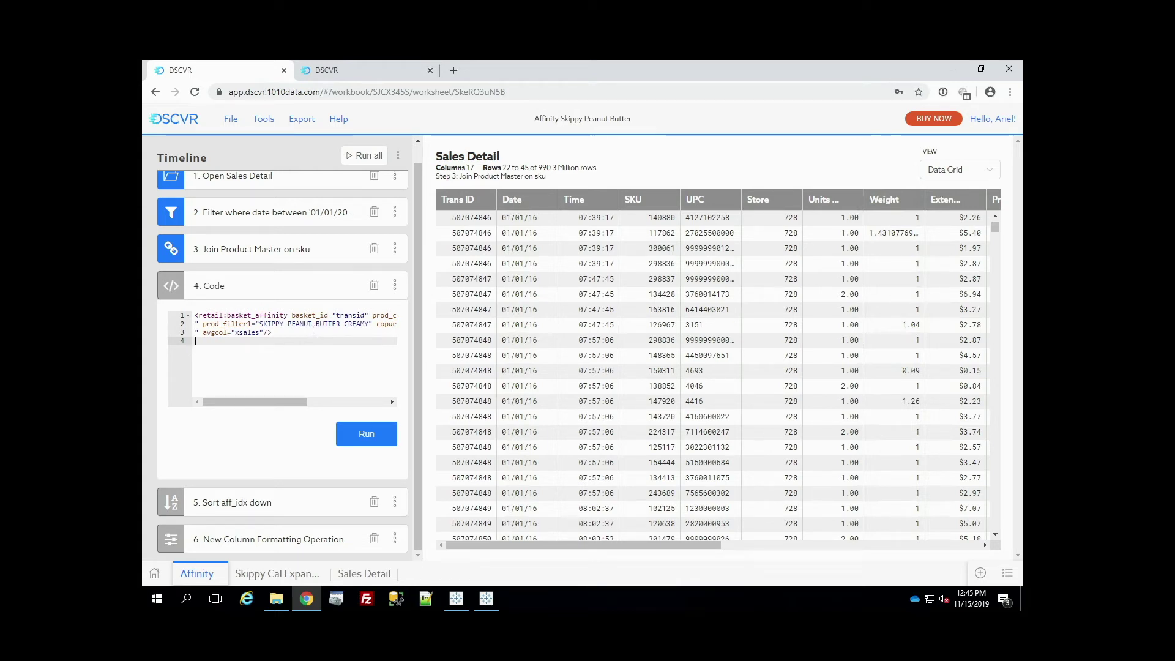
Run the basket affinity code step and the rest of the Affinity timeline, including the sort and column formatting.
{"action": "left_click", "coordinate": [361, 435]}
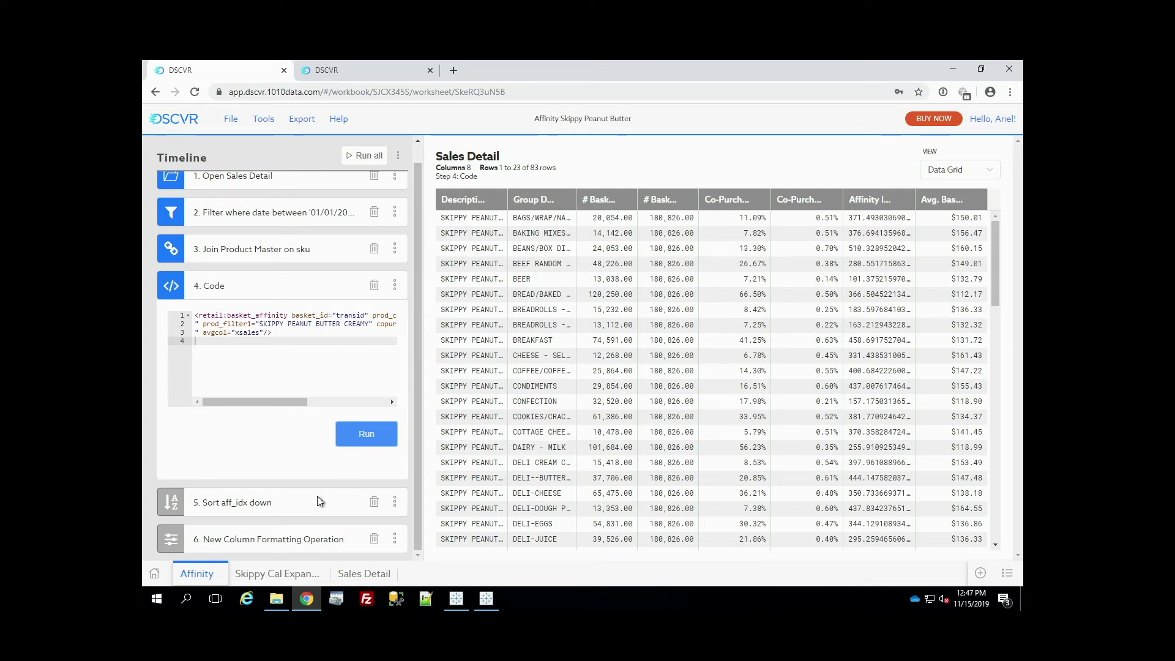
{"action": "left_click", "coordinate": [366, 158]}
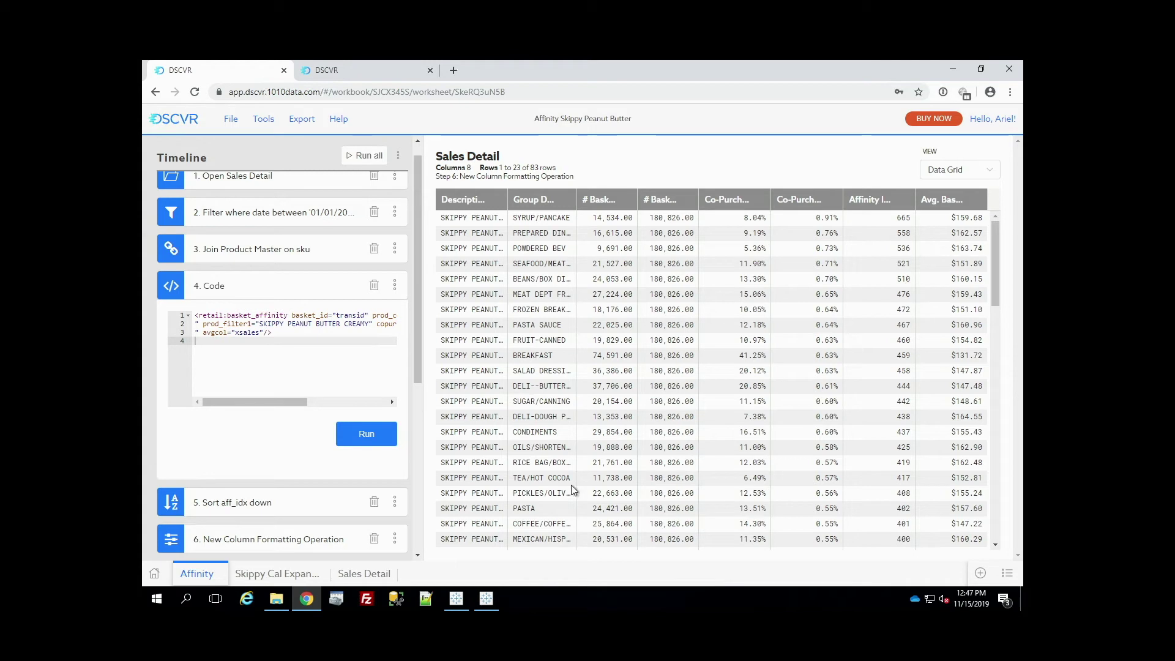
Switch to Tableau, display the affinity matrix for SKIPPY PEANUT BUTTER CREAMY, and inspect the mark with the highest affinity index.
{"action": "left_click", "coordinate": [457, 599]}
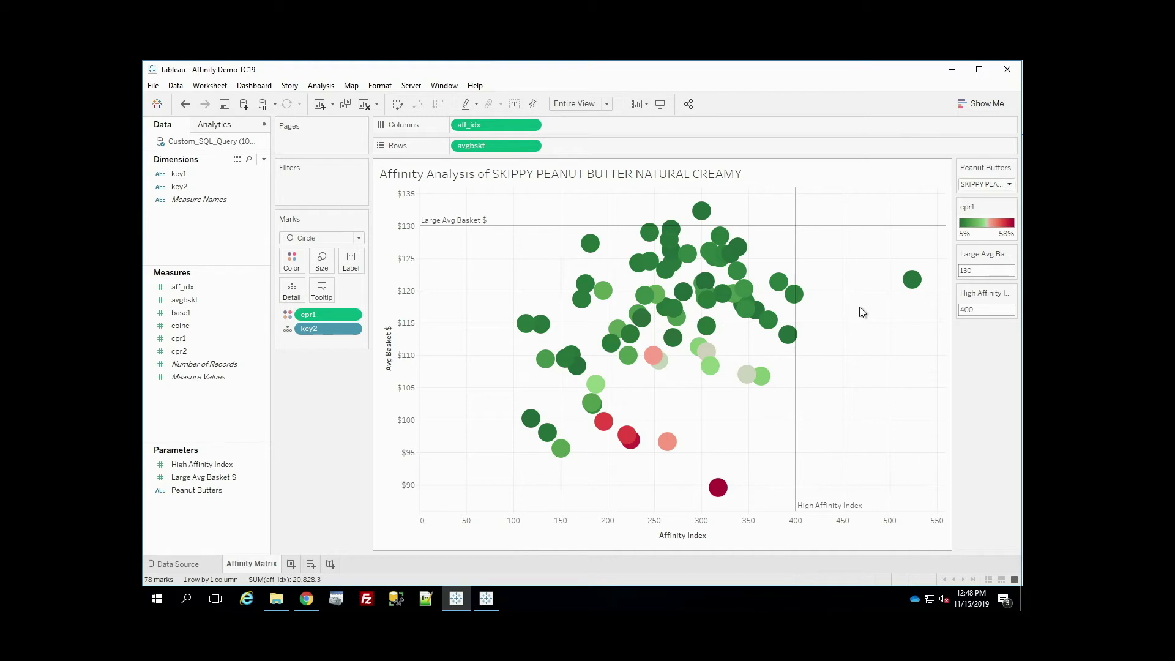
{"action": "left_click", "coordinate": [1009, 185]}
{"action": "left_click", "coordinate": [945, 249]}
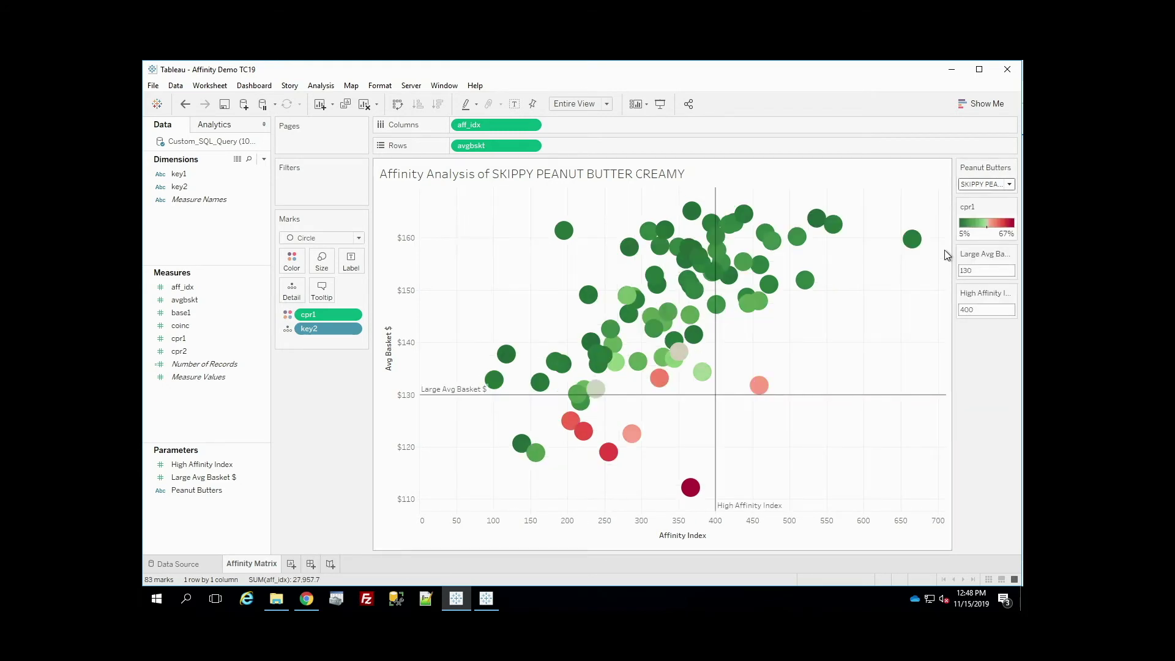
{"action": "mouse_move", "coordinate": [761, 389]}
{"action": "mouse_move", "coordinate": [908, 247]}
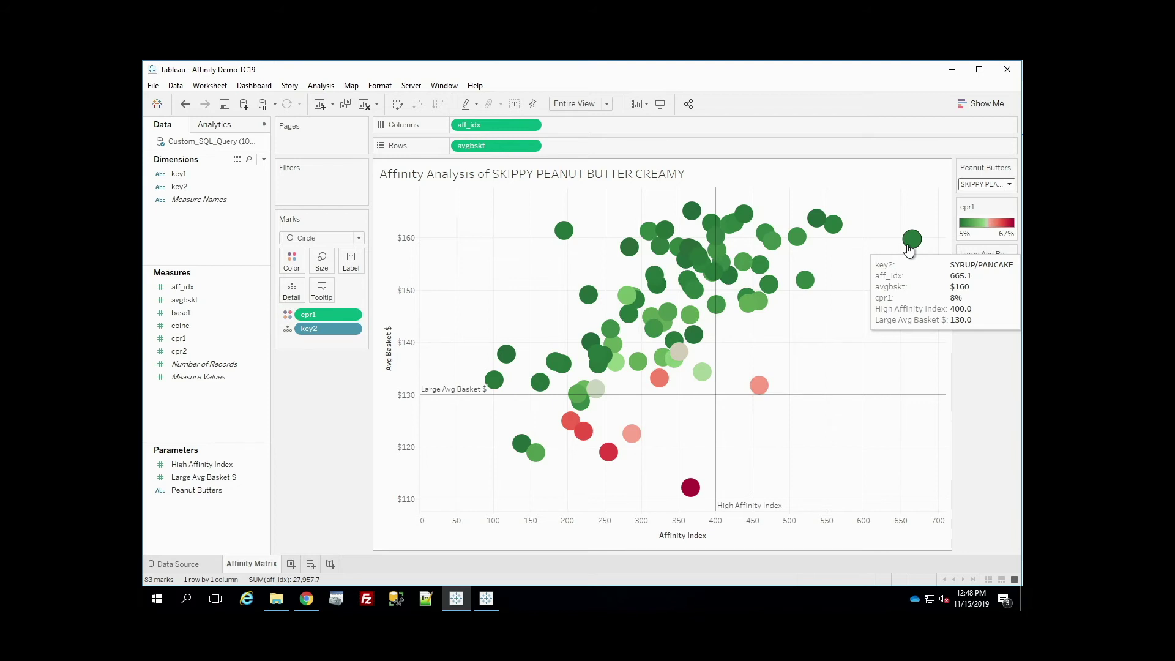
Set the Peanut Butters parameter to SKIPPY PB BITES PRETZEL.
{"action": "left_click", "coordinate": [1009, 184]}
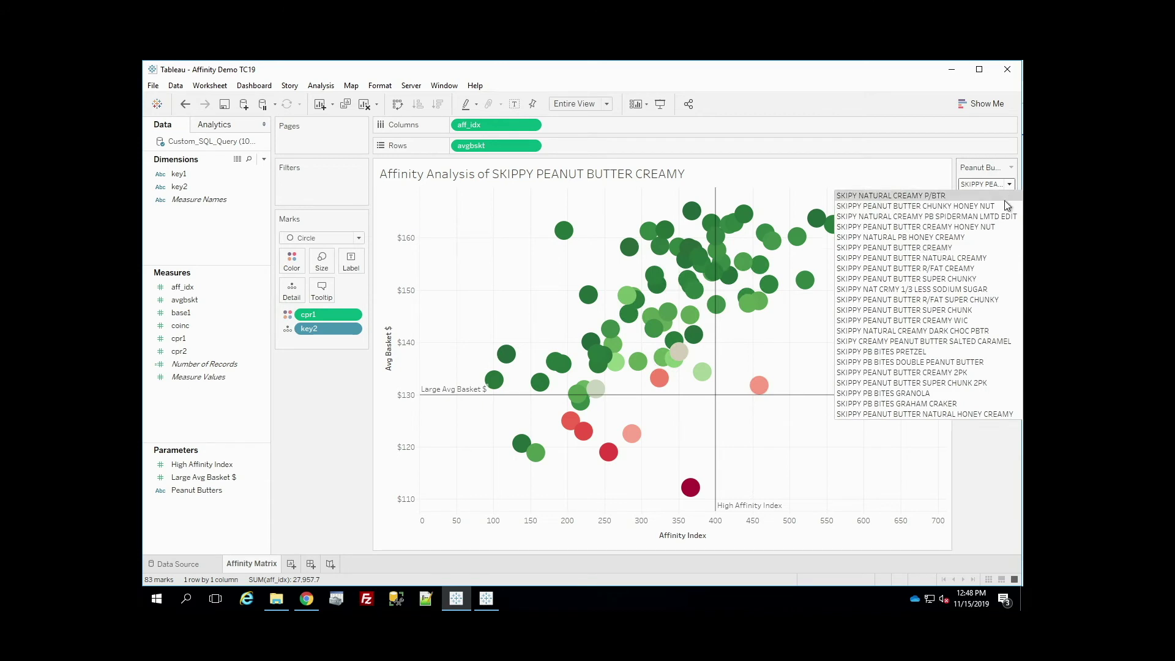
{"action": "left_click", "coordinate": [939, 358]}
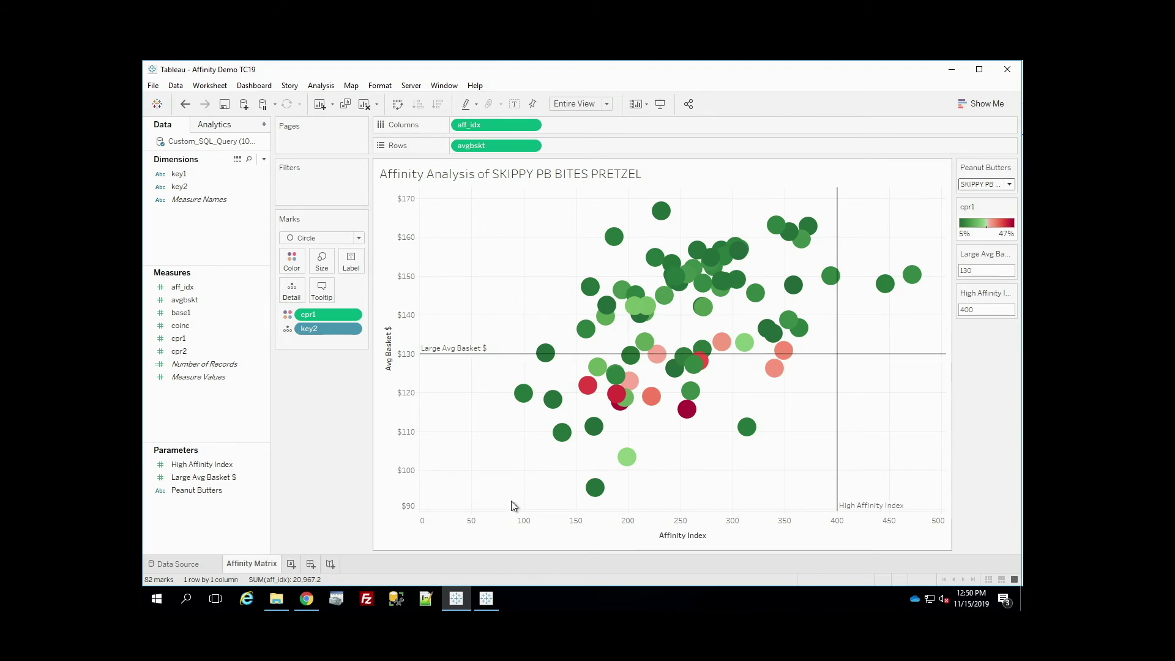
Return to the DSCVR workbook in Chrome, review the Affinity timeline, and open the Skippy Cal Expan... worksheet.
{"action": "left_click", "coordinate": [305, 603]}
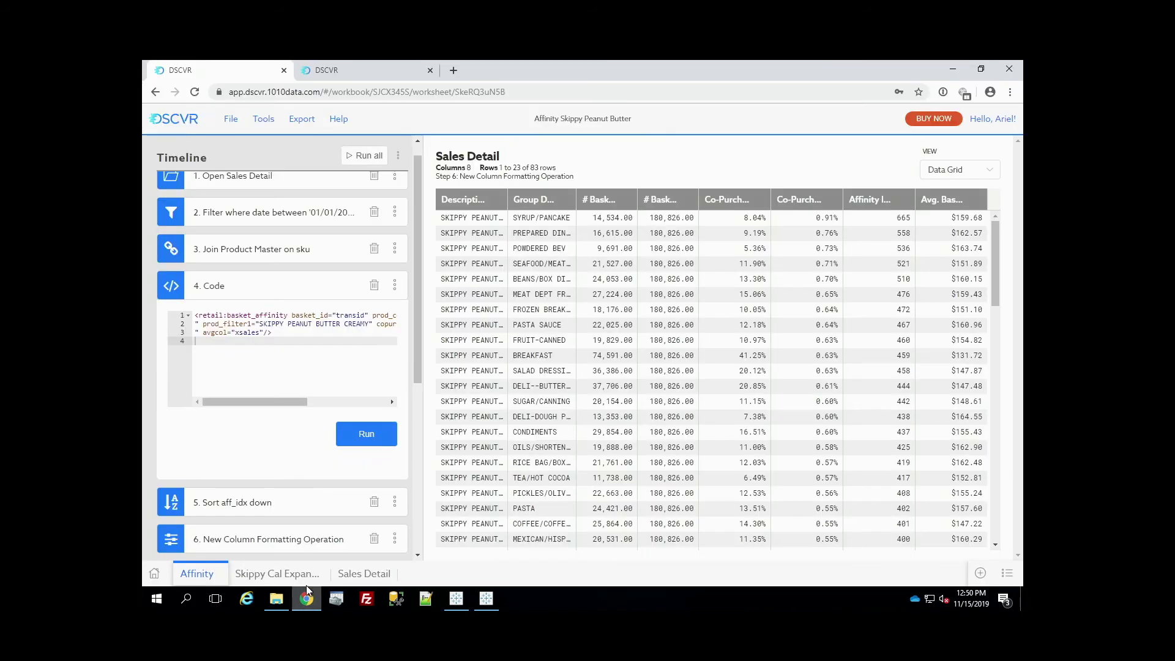
{"action": "left_click", "coordinate": [360, 465]}
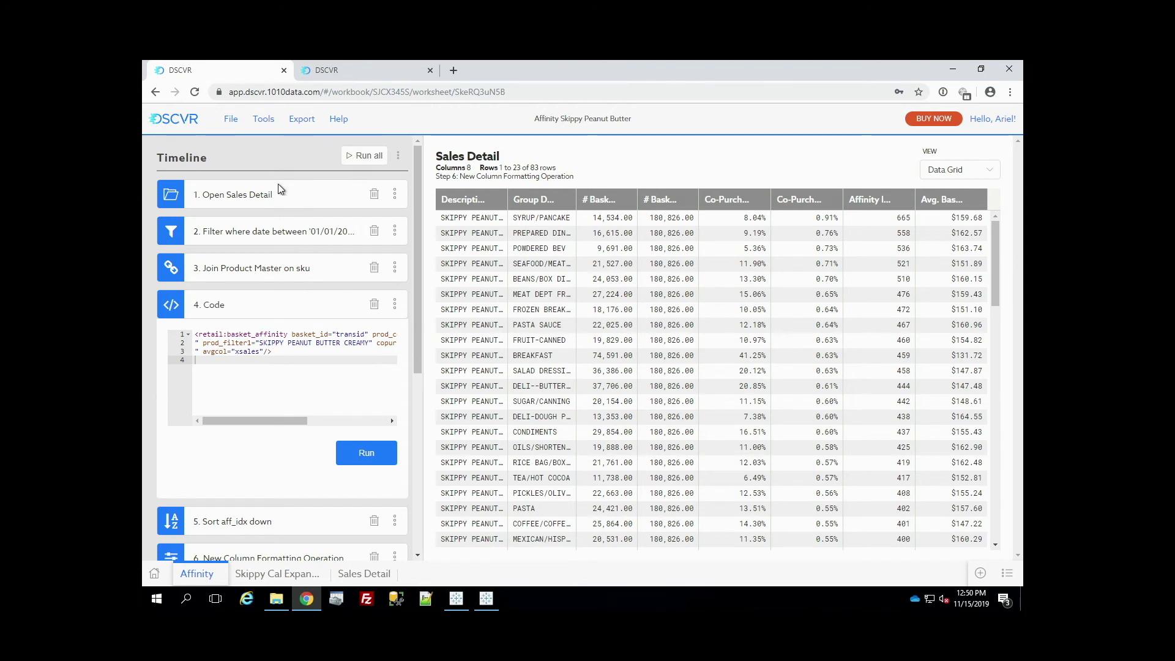
{"action": "scroll", "coordinate": [274, 319], "scroll_direction": "down", "scroll_amount": 1}
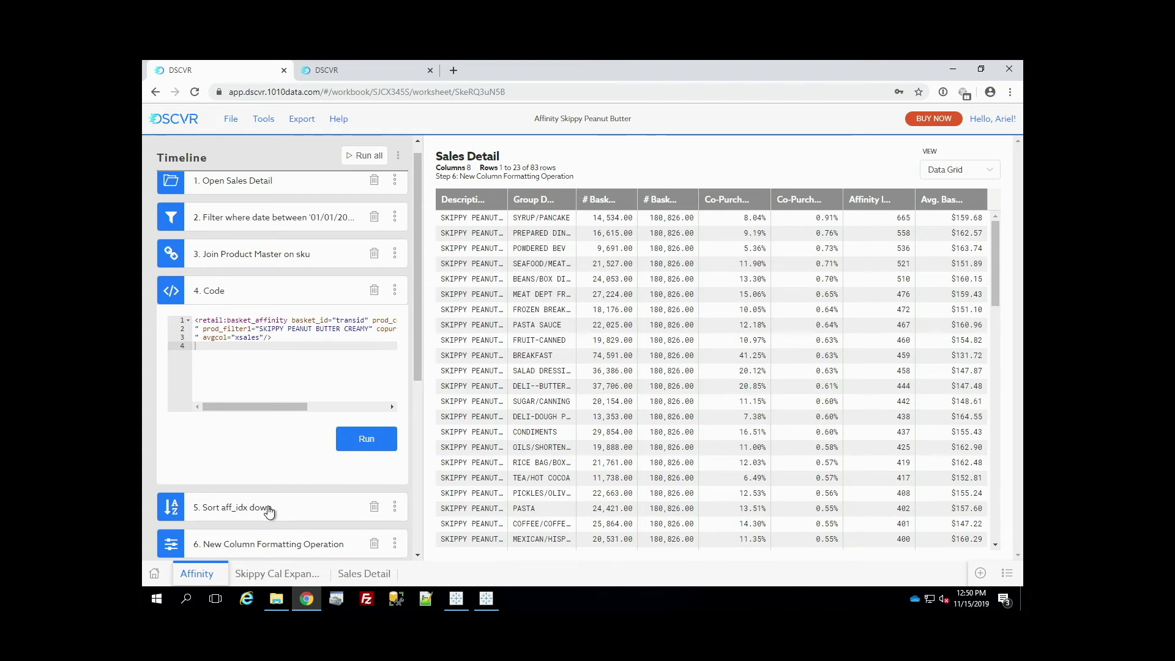
{"action": "left_click", "coordinate": [268, 574]}
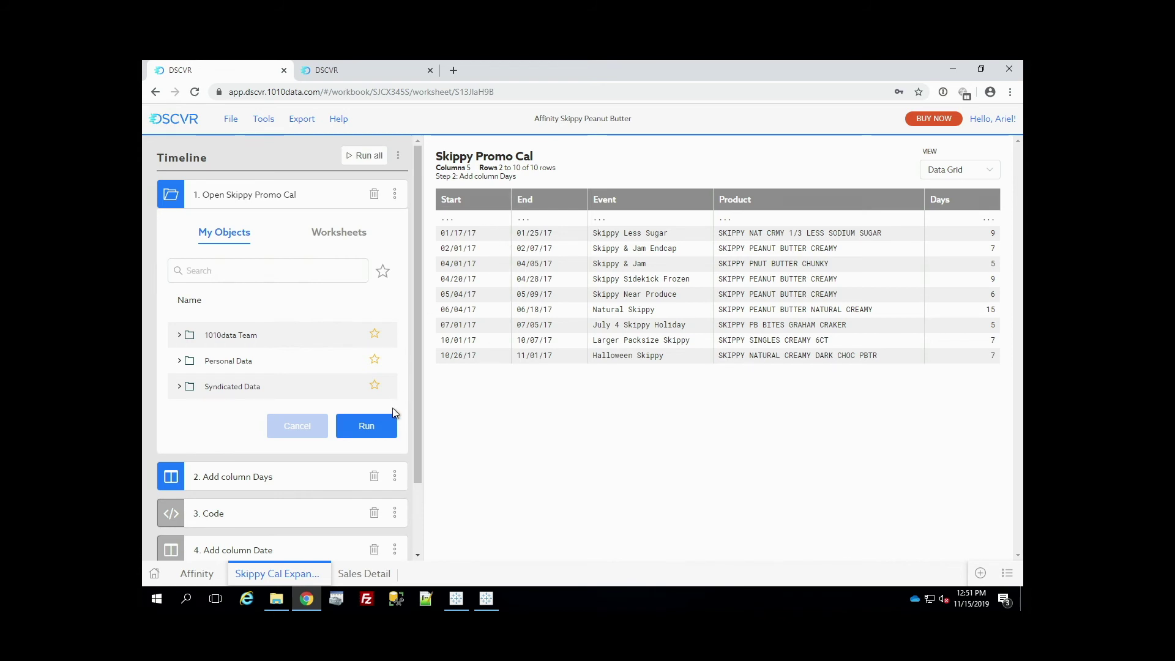
Run the Open Skippy Promo Cal step and check the event and product of the Skippy Less Sugar row.
{"action": "left_click", "coordinate": [367, 426]}
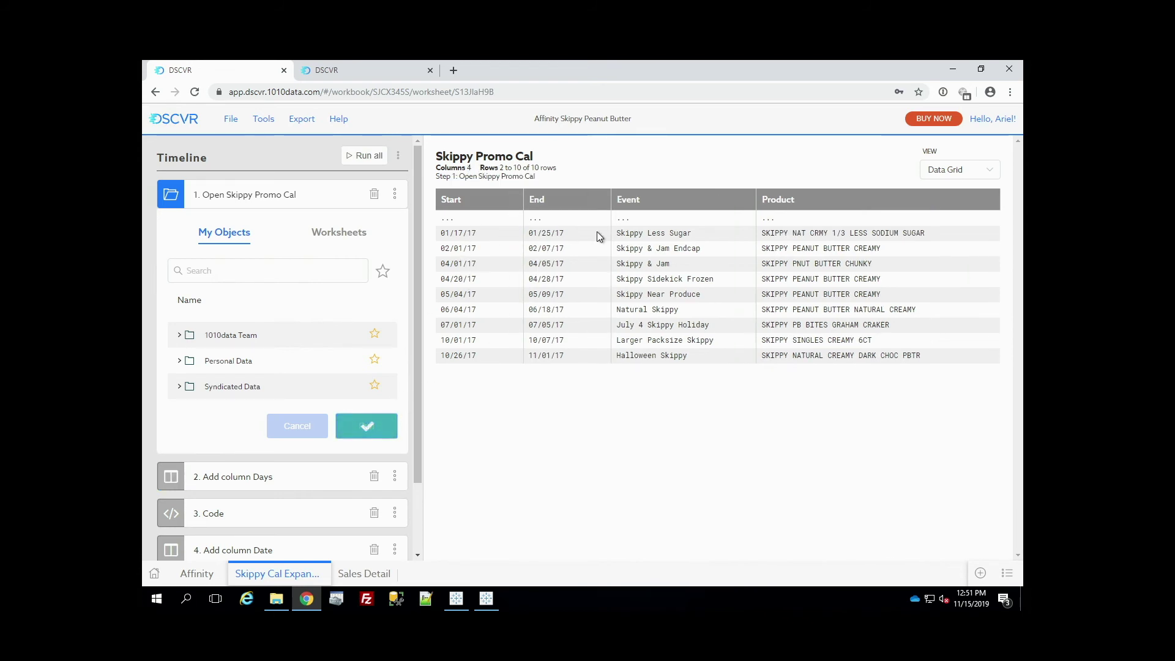
{"action": "left_click", "coordinate": [630, 235]}
{"action": "left_click", "coordinate": [764, 237]}
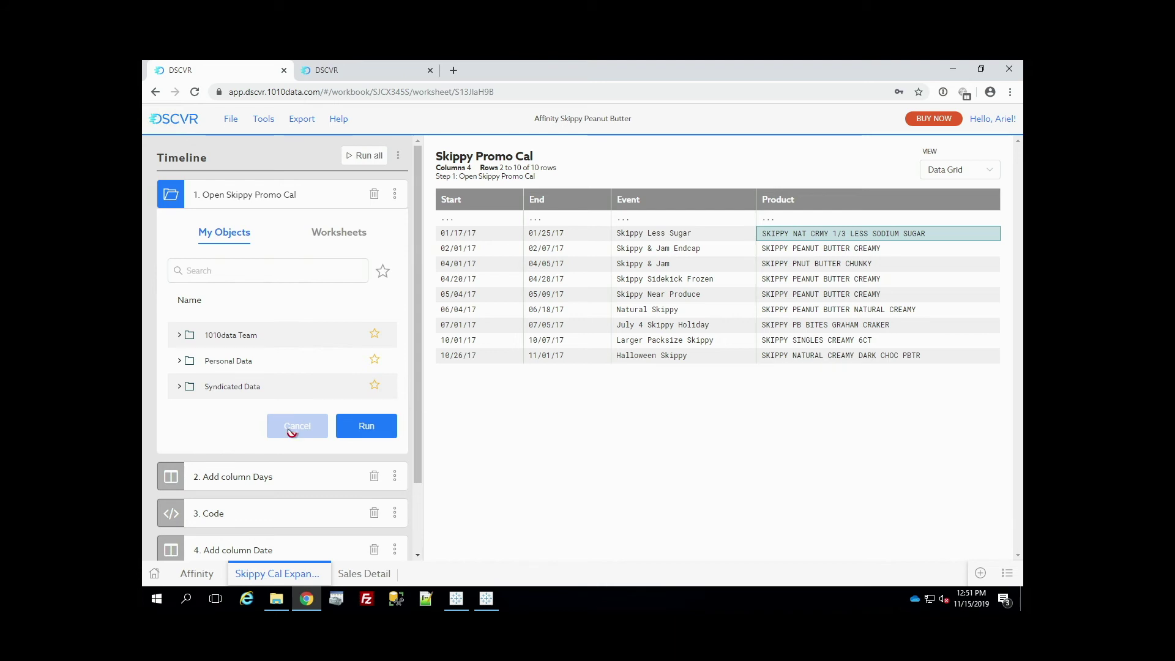
Run the Add column Days step with the expression days(start;end)+1 and check the computed day counts.
{"action": "left_click", "coordinate": [259, 482]}
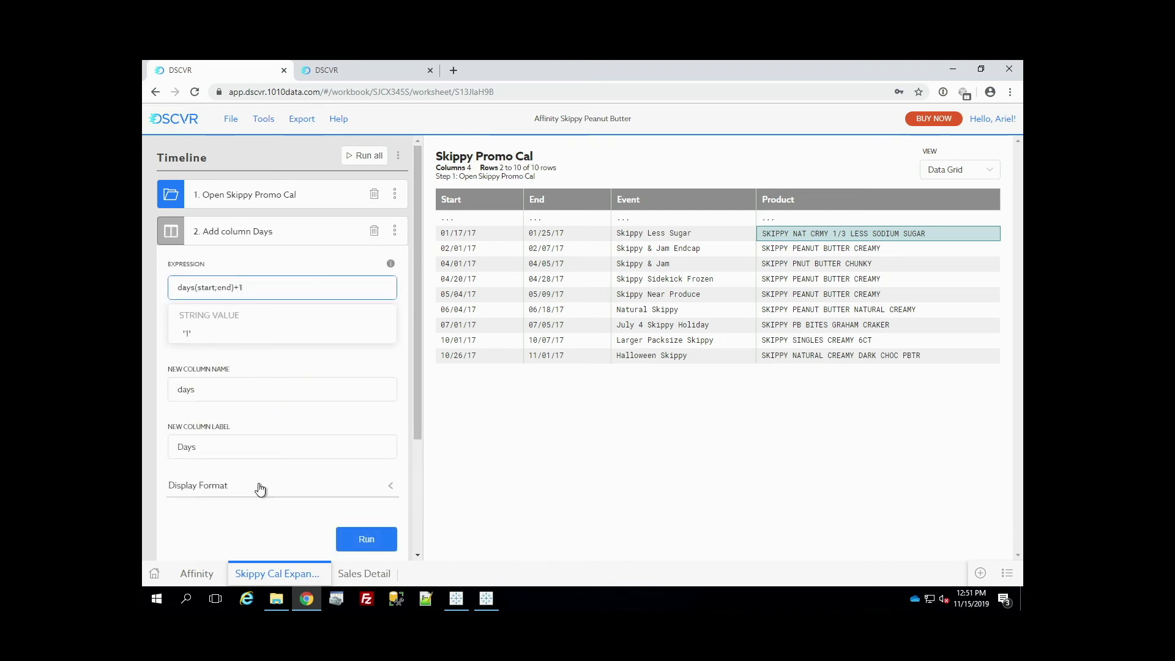
{"action": "left_click", "coordinate": [346, 531]}
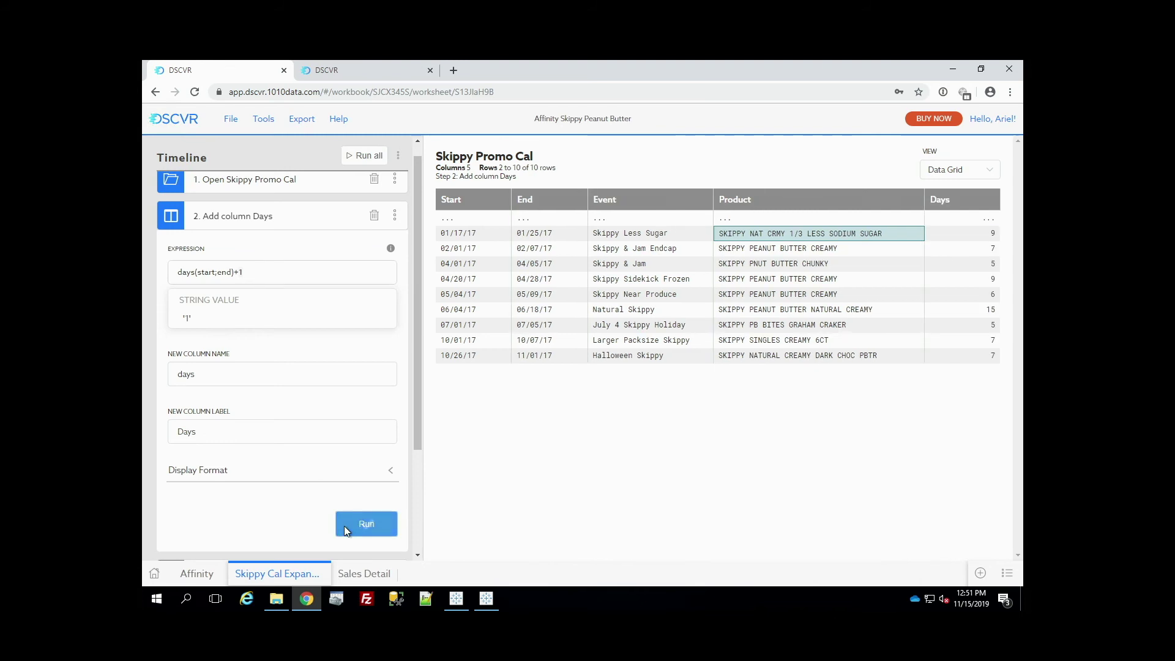
{"action": "left_click", "coordinate": [951, 233]}
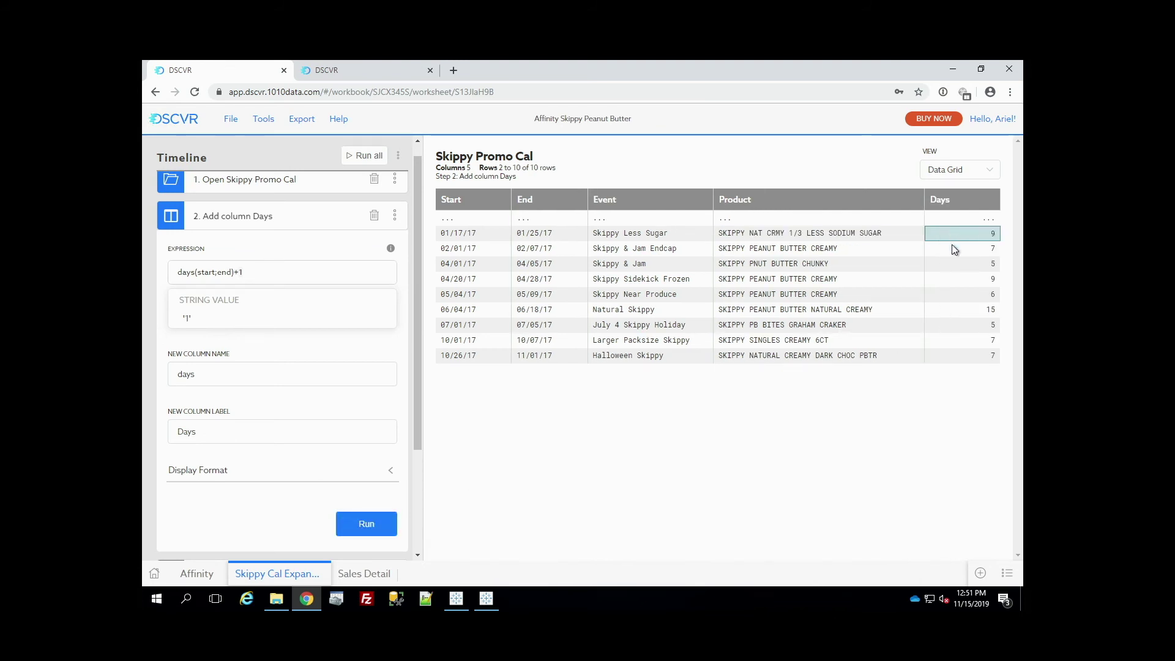
{"action": "left_click", "coordinate": [952, 250]}
{"action": "left_click", "coordinate": [943, 310]}
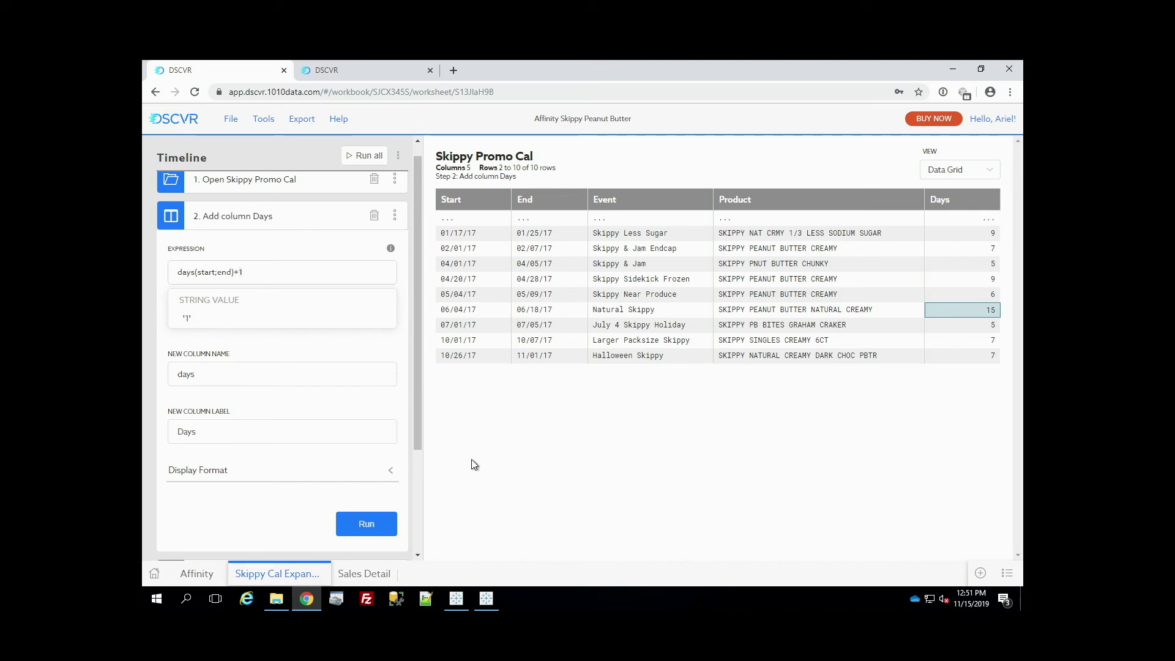
Run the Code step that expands each promotion row by its days value, and check the first row's start and end dates.
{"action": "scroll", "coordinate": [300, 475], "scroll_direction": "down", "scroll_amount": 2}
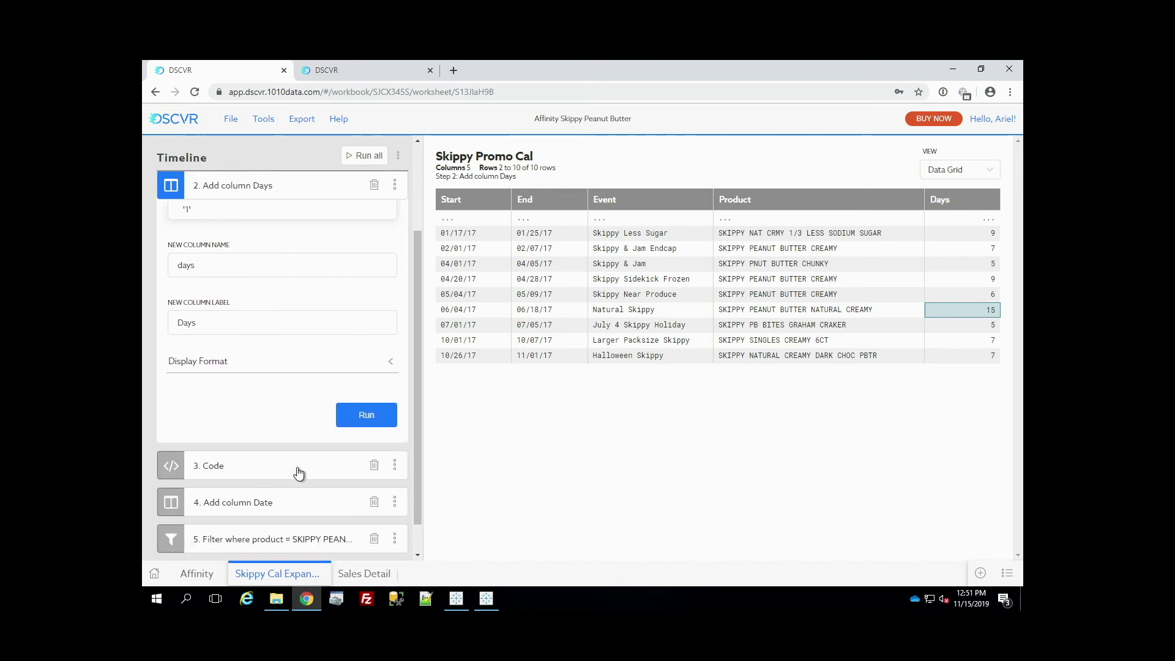
{"action": "left_click", "coordinate": [301, 475]}
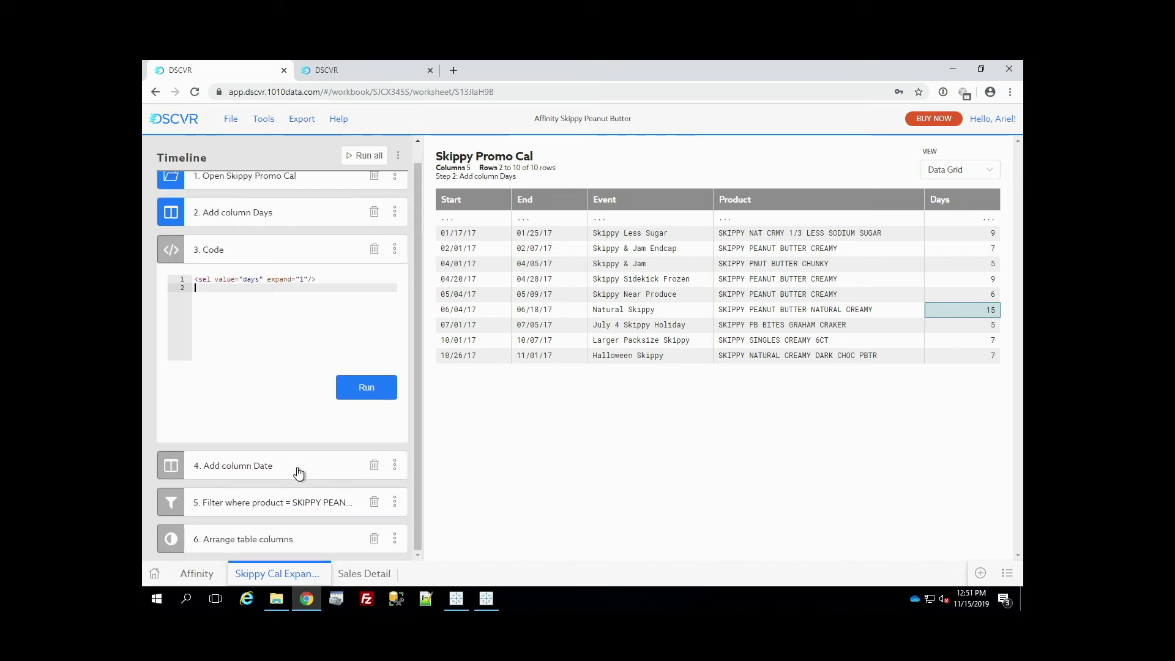
{"action": "left_click", "coordinate": [359, 392]}
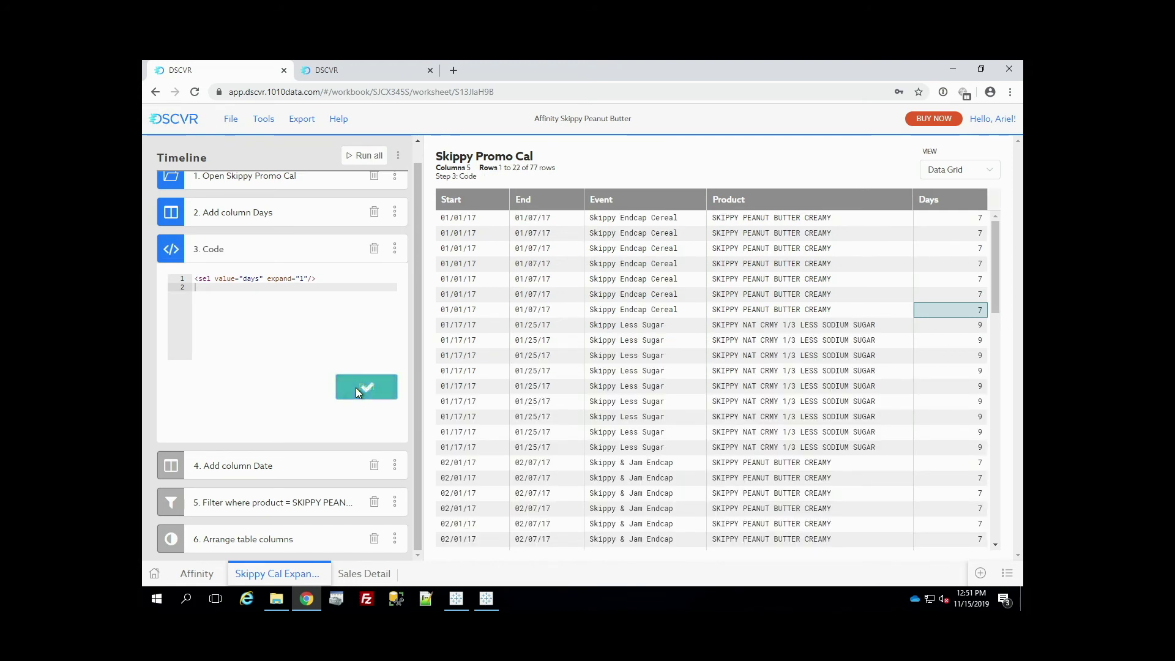
{"action": "left_click", "coordinate": [483, 222]}
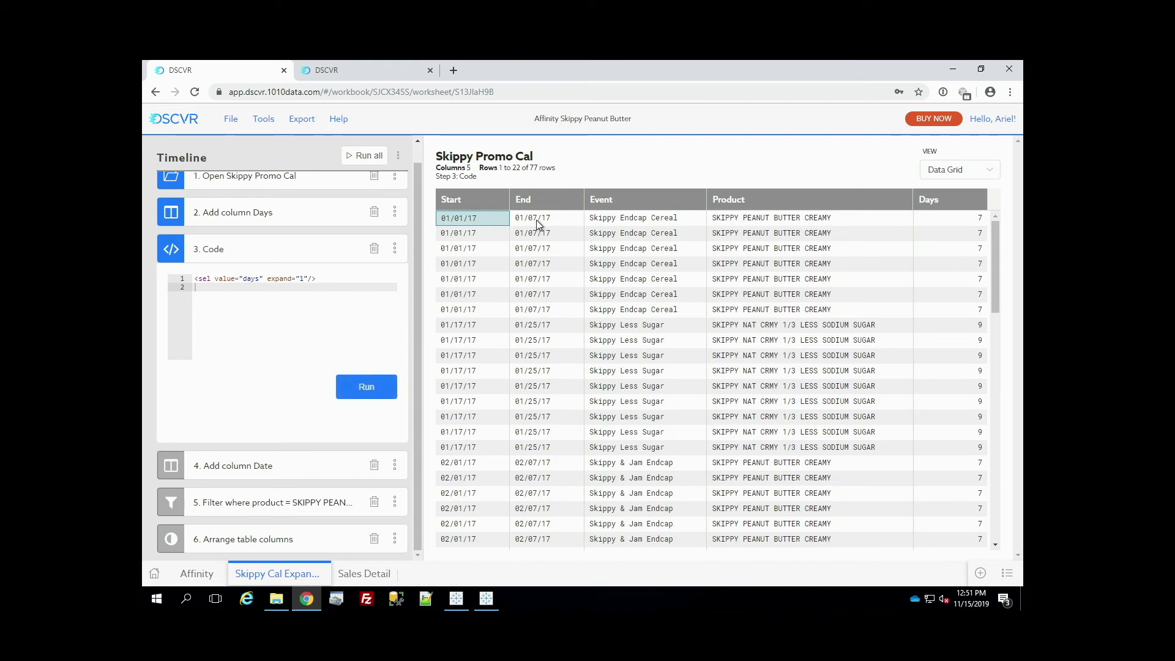
{"action": "left_click", "coordinate": [557, 226]}
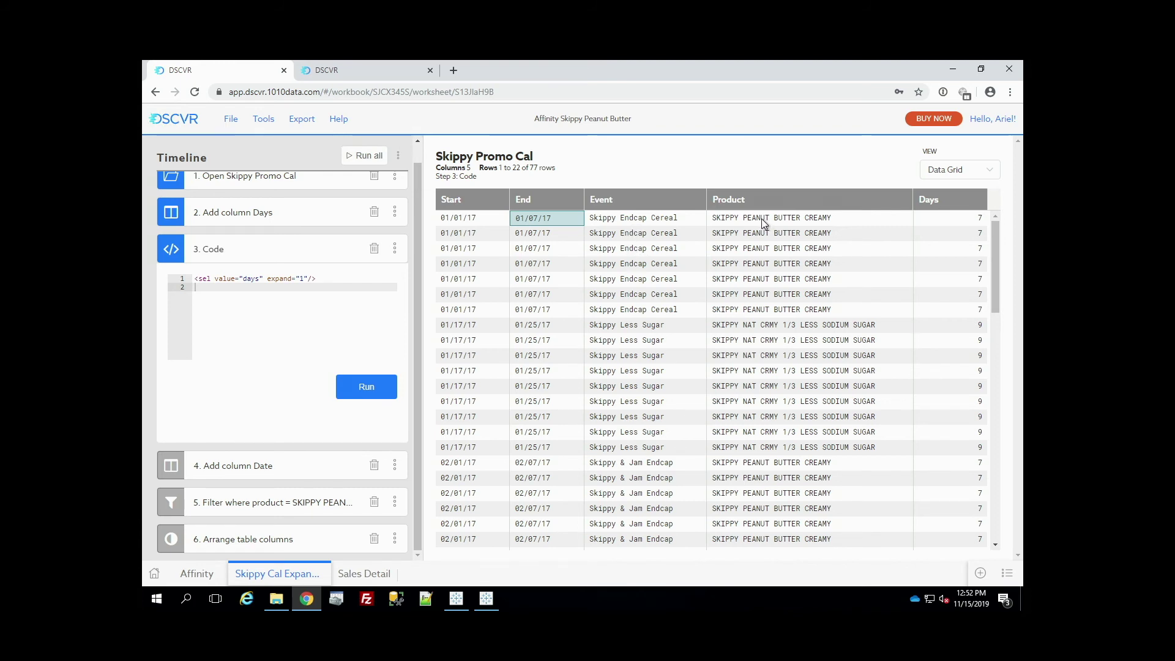
Run the Add column Date step that shifts the start date within each event, and run all steps of the calendar timeline.
{"action": "left_click", "coordinate": [244, 467]}
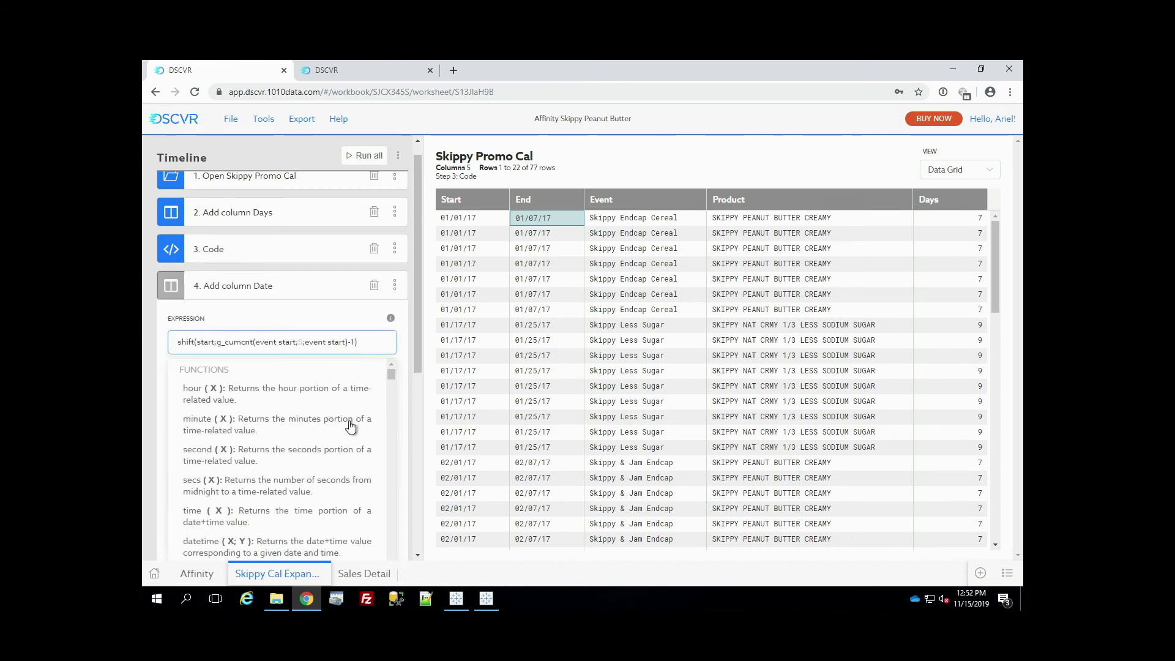
{"action": "scroll", "coordinate": [404, 373], "scroll_direction": "down", "scroll_amount": 2}
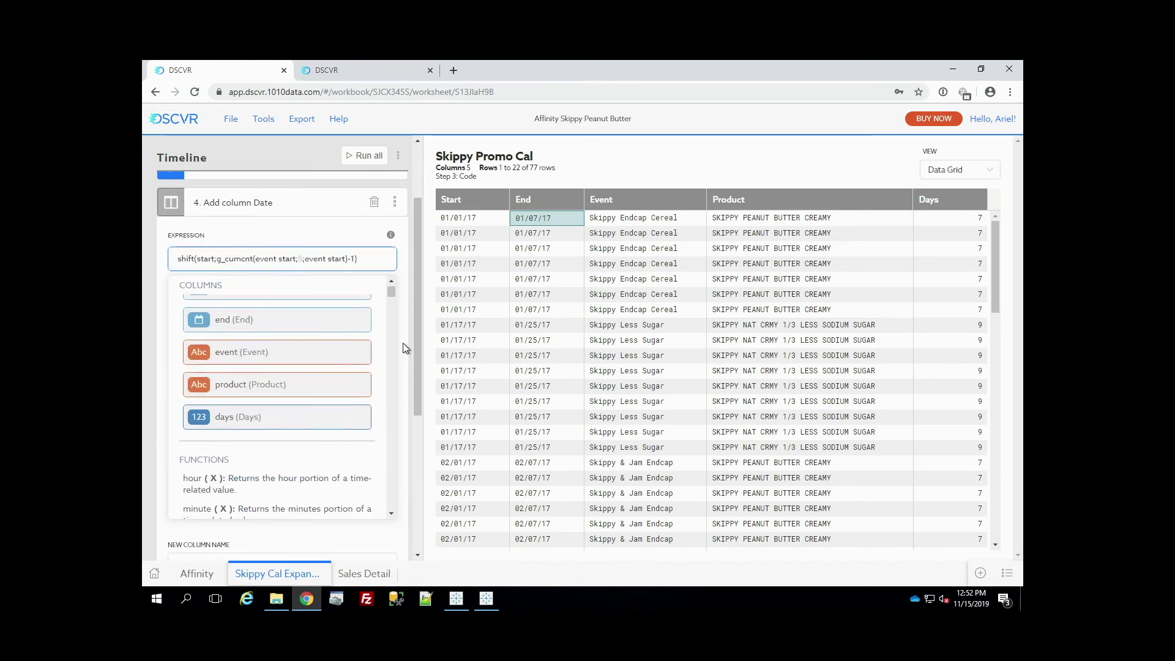
{"action": "scroll", "coordinate": [406, 393], "scroll_direction": "down", "scroll_amount": 4}
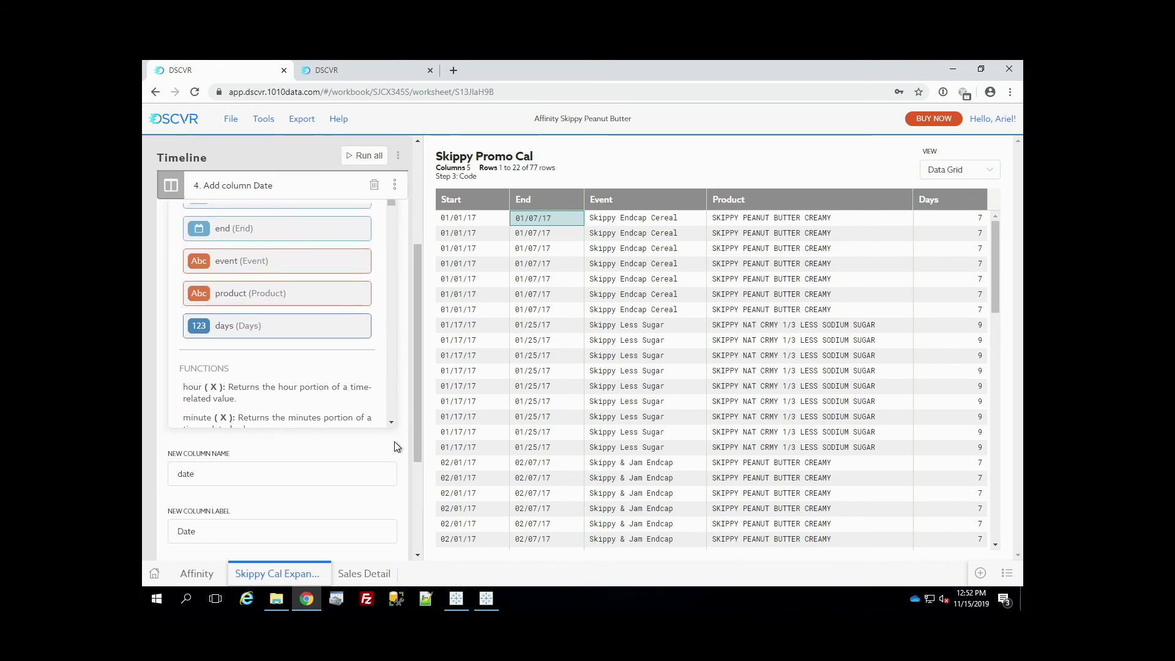
{"action": "left_click", "coordinate": [370, 527]}
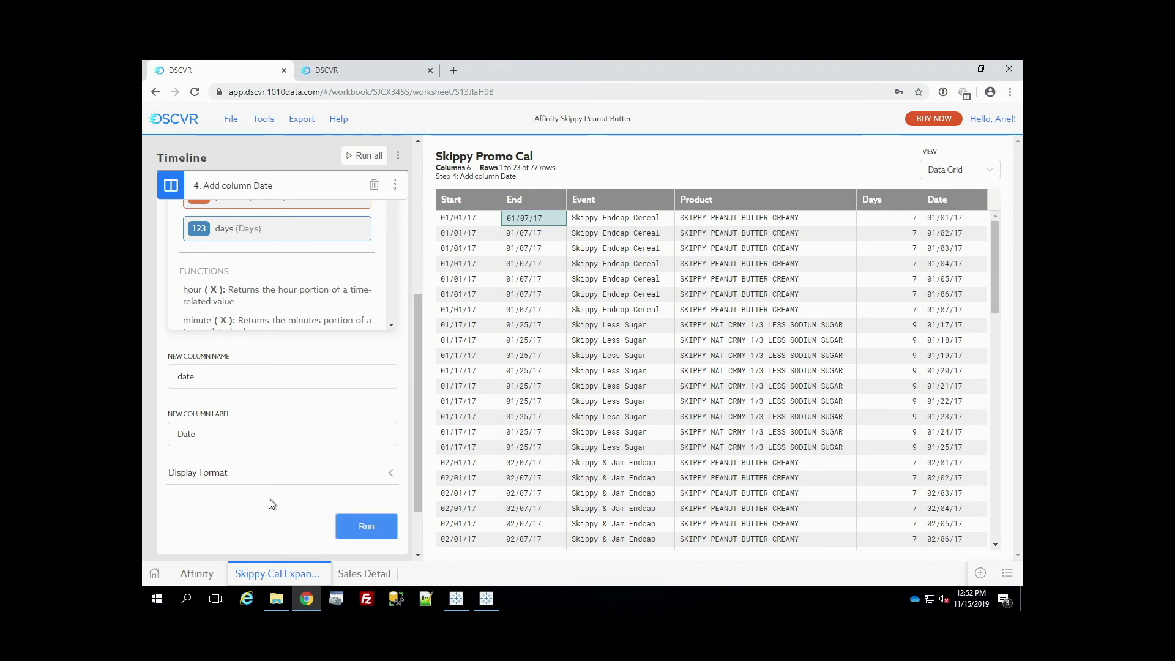
{"action": "scroll", "coordinate": [269, 498], "scroll_direction": "down", "scroll_amount": 2}
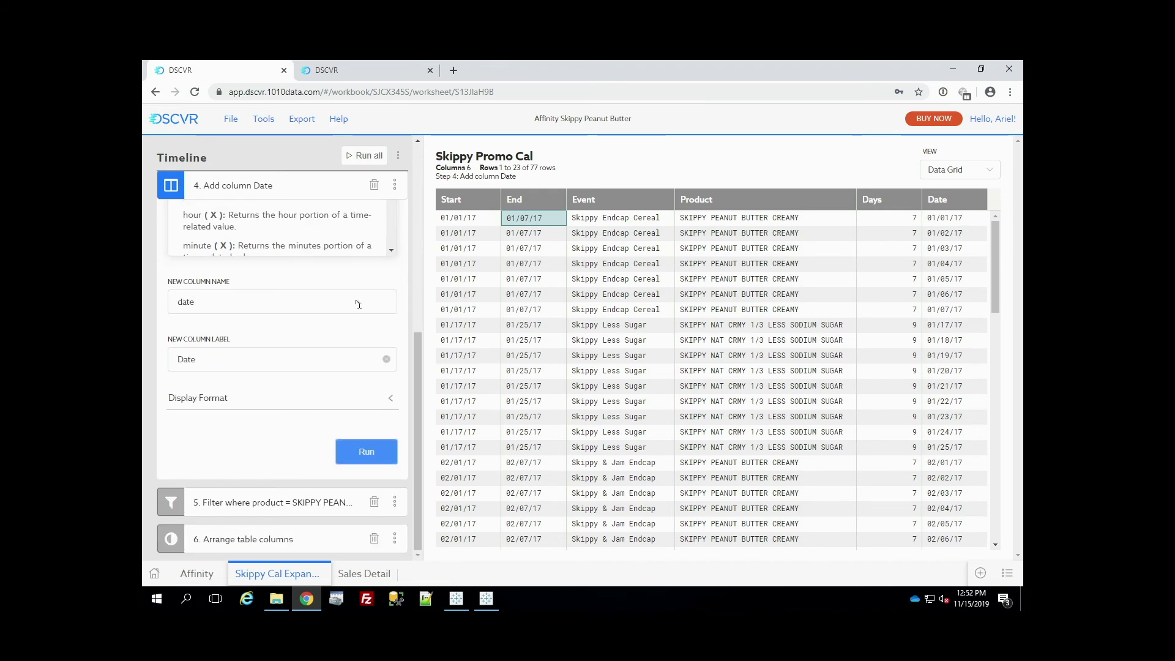
{"action": "left_click", "coordinate": [355, 160]}
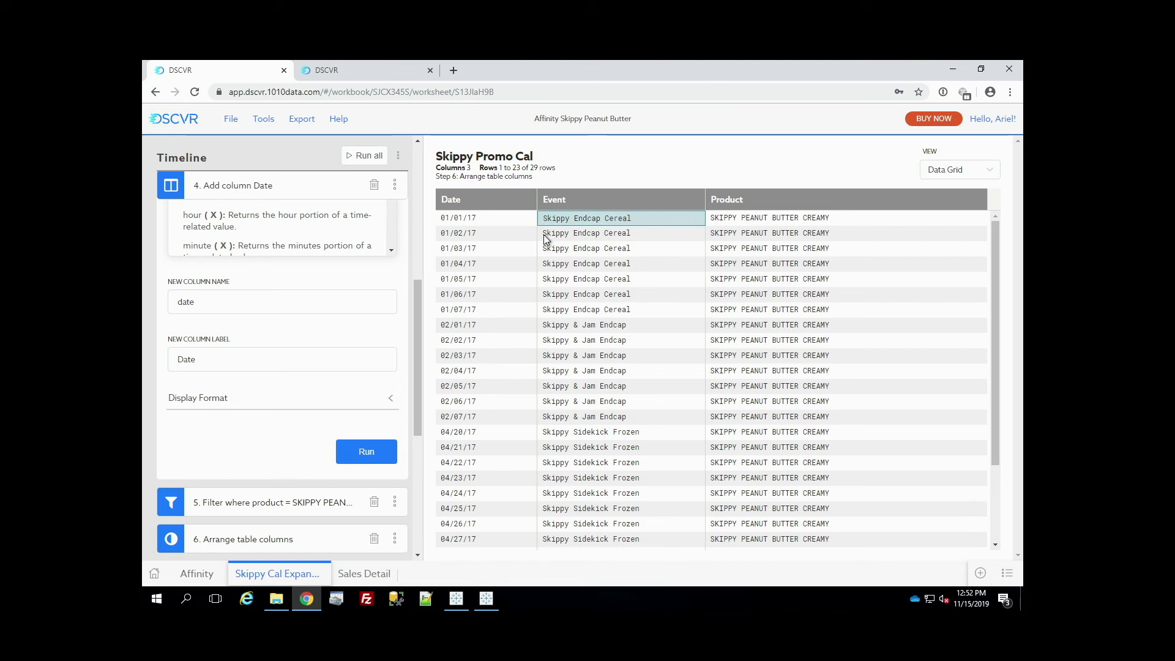
Open the Sales Detail worksheet, run the Add column Skippy Flag step for SKIPPY PEANUT BUTTER CREAMY, and check the new flag column.
{"action": "left_click", "coordinate": [349, 575]}
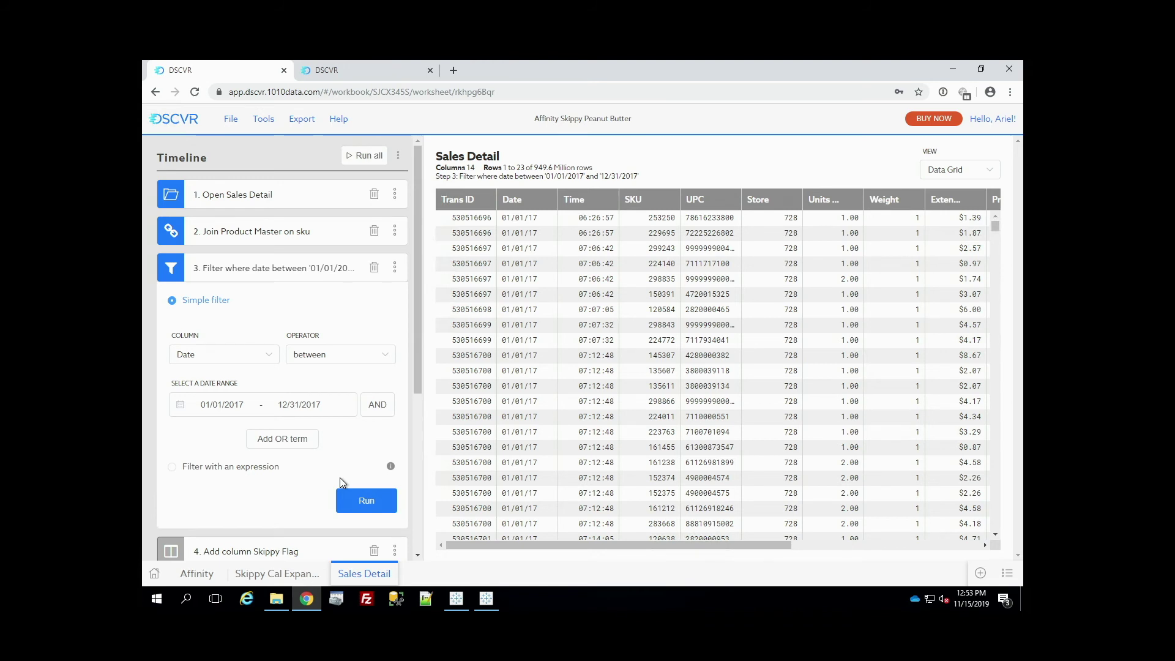
{"action": "scroll", "coordinate": [260, 494], "scroll_direction": "down", "scroll_amount": 1}
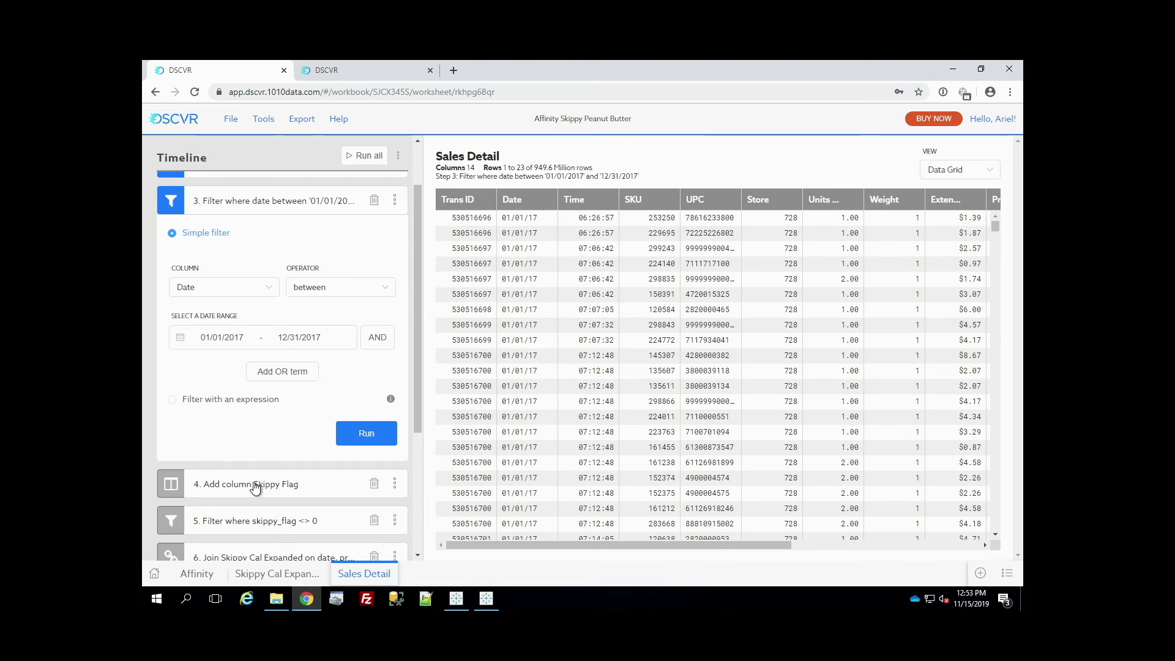
{"action": "left_click", "coordinate": [260, 493]}
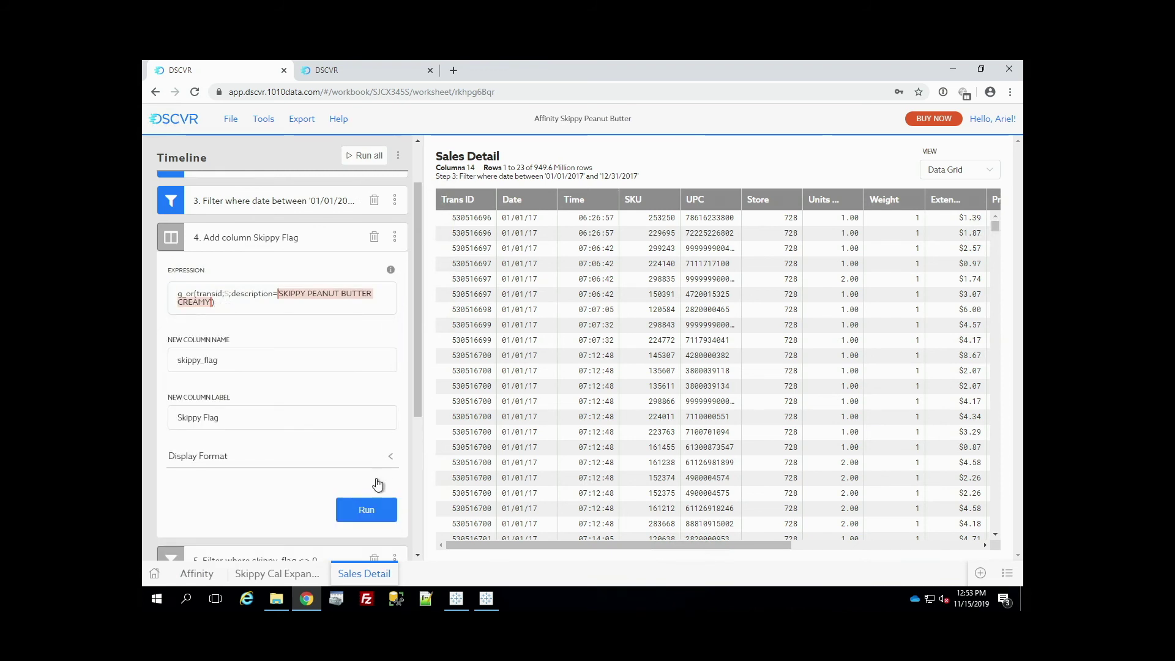
{"action": "left_click", "coordinate": [369, 509]}
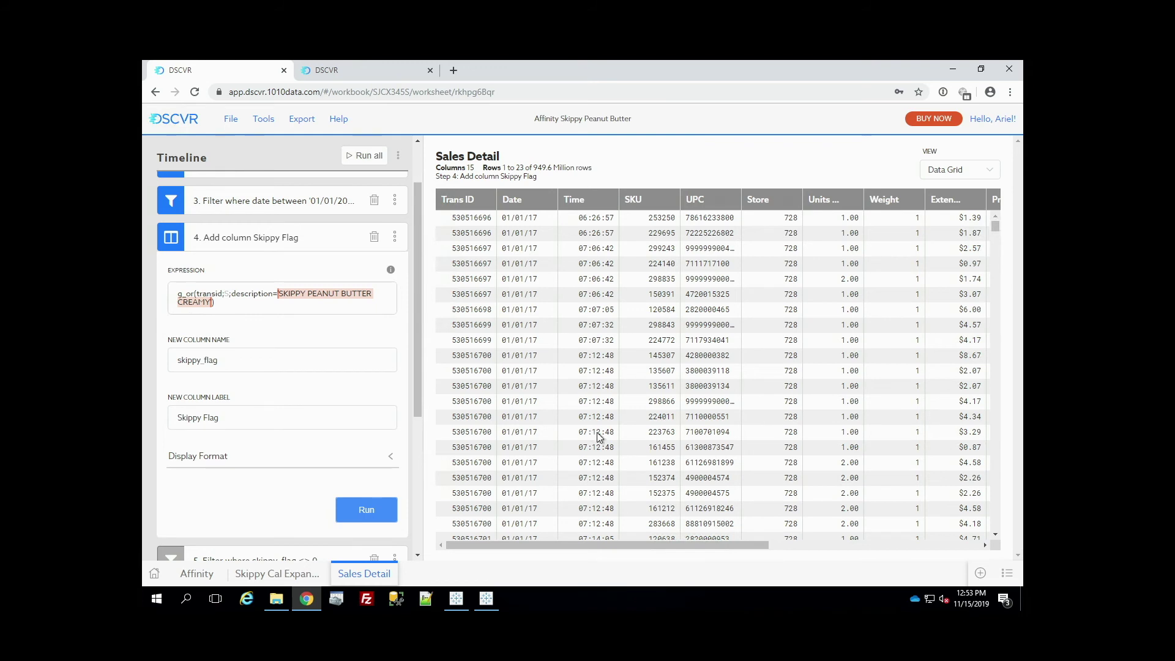
{"action": "left_click_drag", "start_coordinate": [737, 538], "coordinate": [974, 543]}
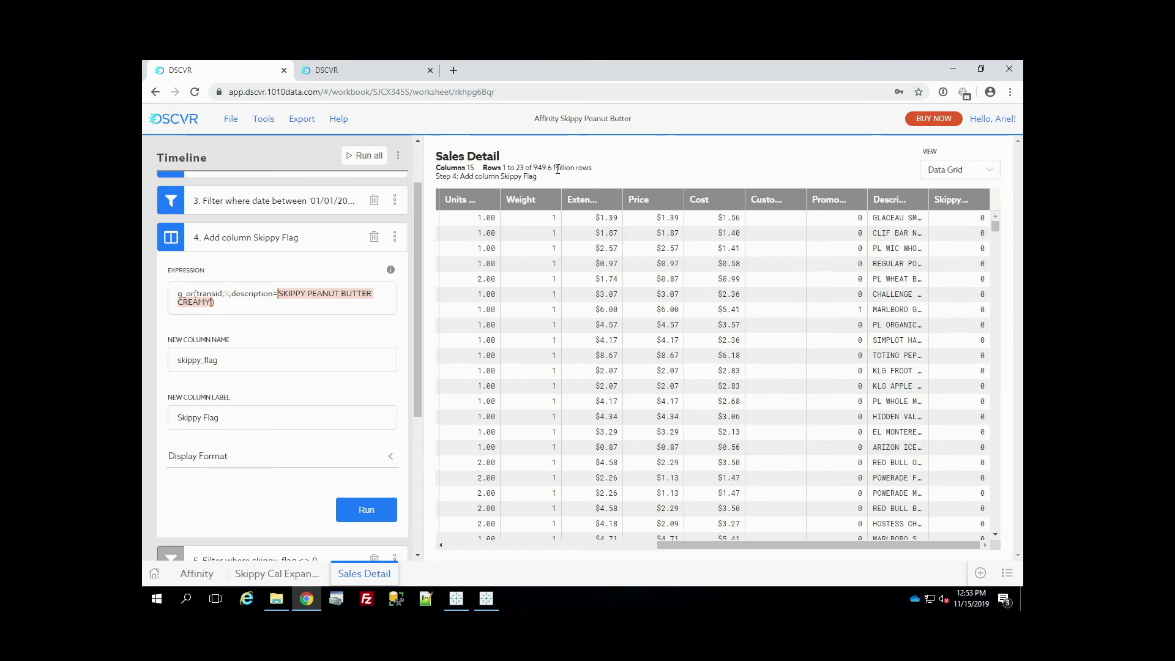
Run the filter step that keeps rows where Skippy Flag is not equal to 0.
{"action": "scroll", "coordinate": [267, 489], "scroll_direction": "down", "scroll_amount": 1}
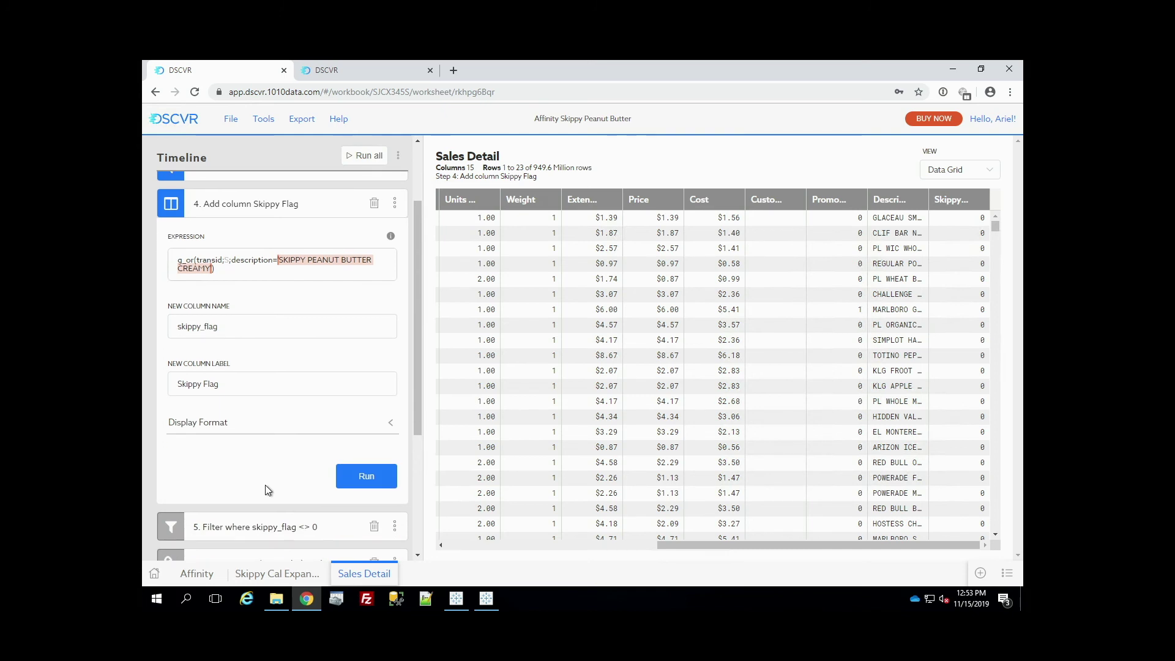
{"action": "left_click", "coordinate": [259, 527]}
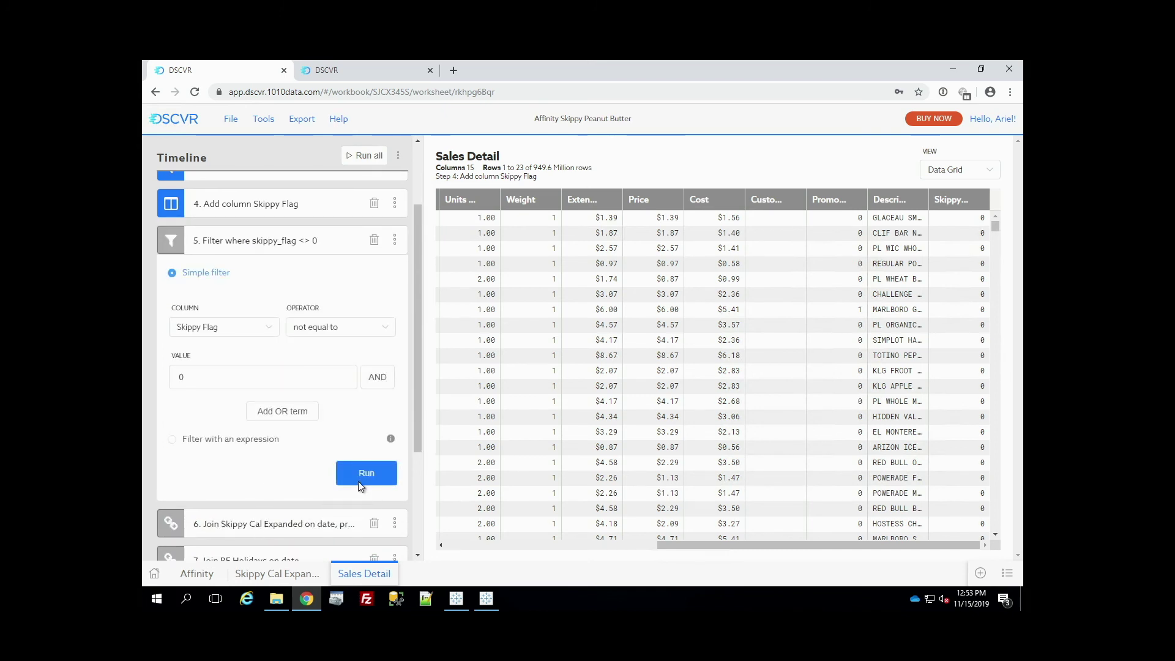
{"action": "left_click", "coordinate": [360, 476]}
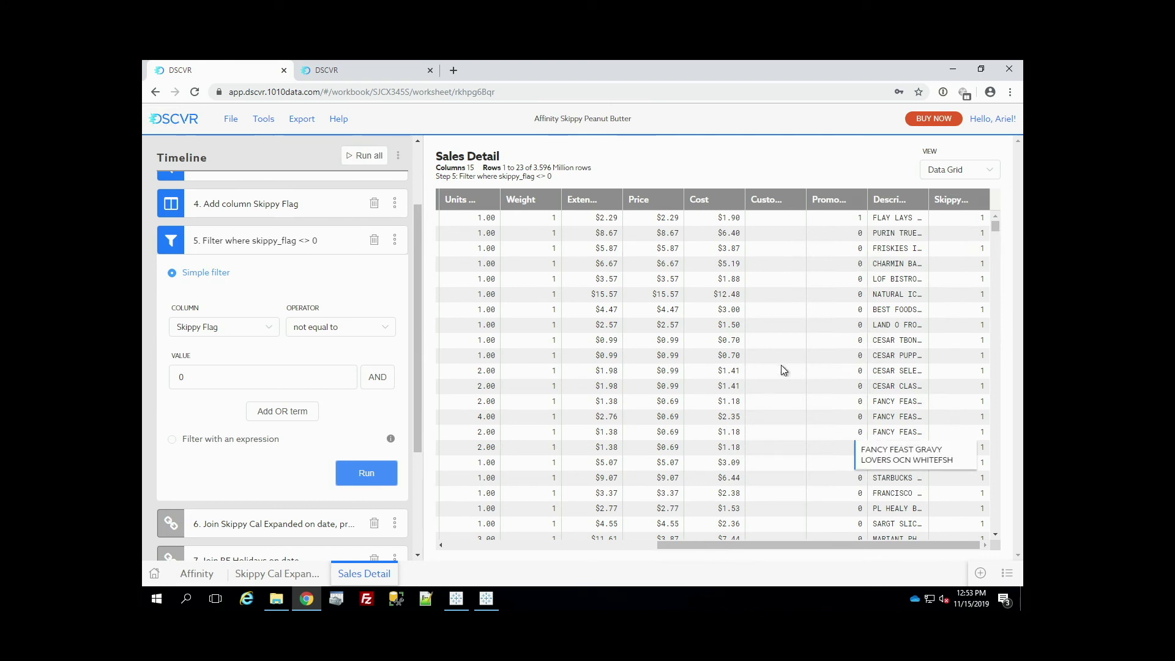
Run the join to Skippy Cal Expanded on date and on description with product, and check the imported Event column.
{"action": "left_click", "coordinate": [303, 524]}
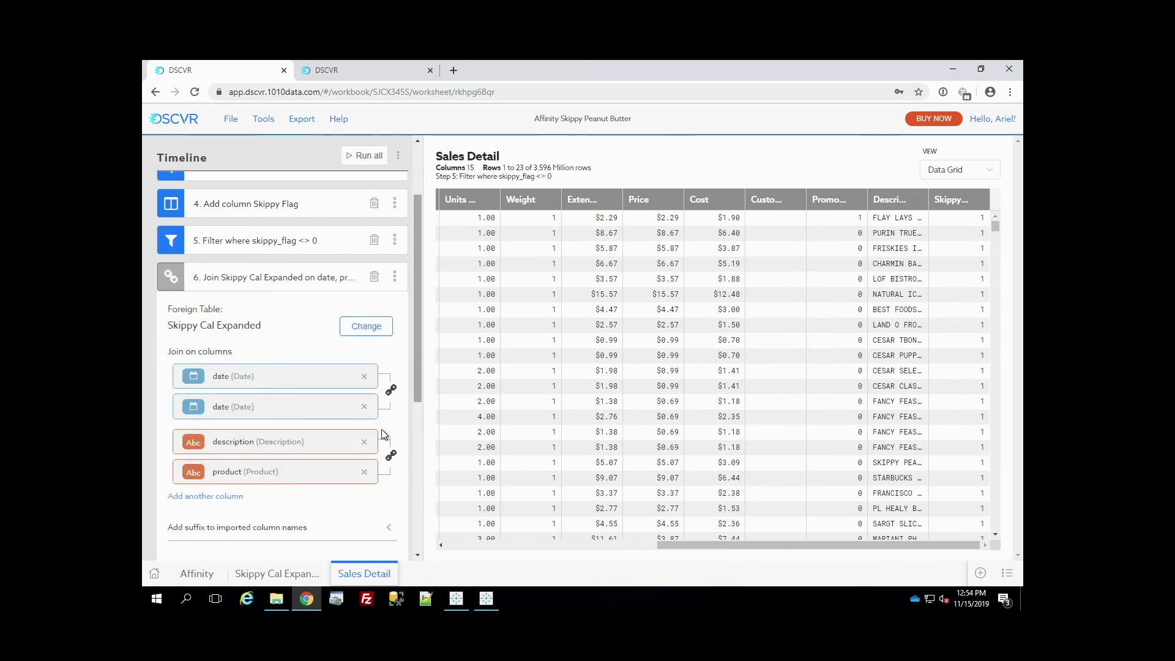
{"action": "scroll", "coordinate": [396, 357], "scroll_direction": "down", "scroll_amount": 1}
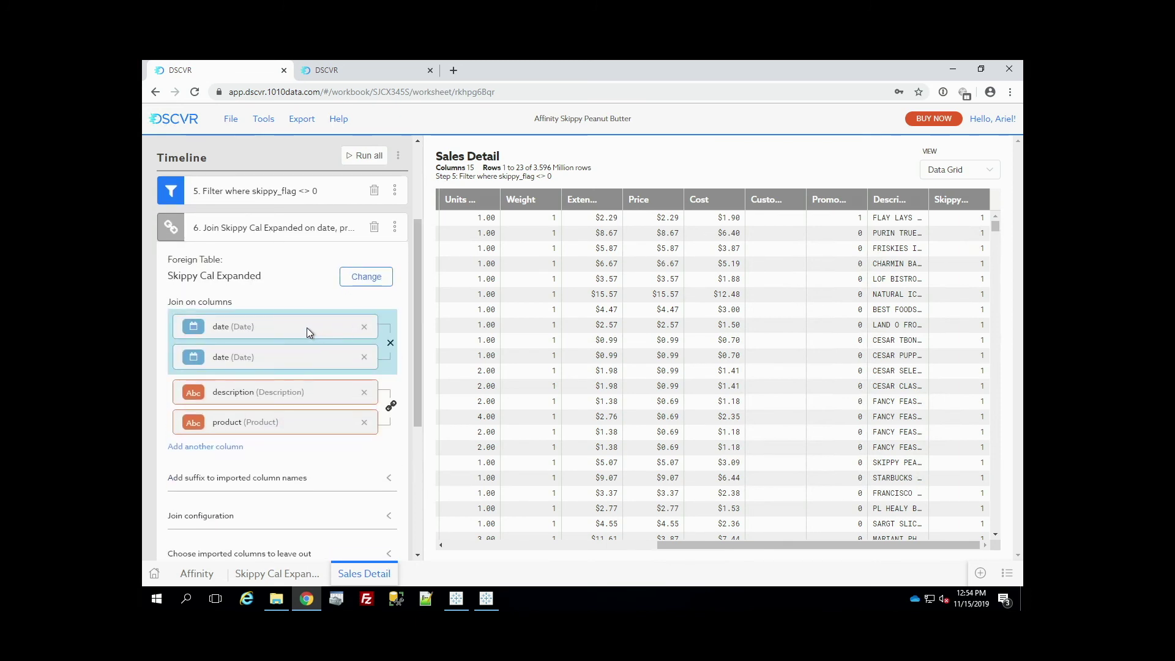
{"action": "scroll", "coordinate": [302, 366], "scroll_direction": "down", "scroll_amount": 2}
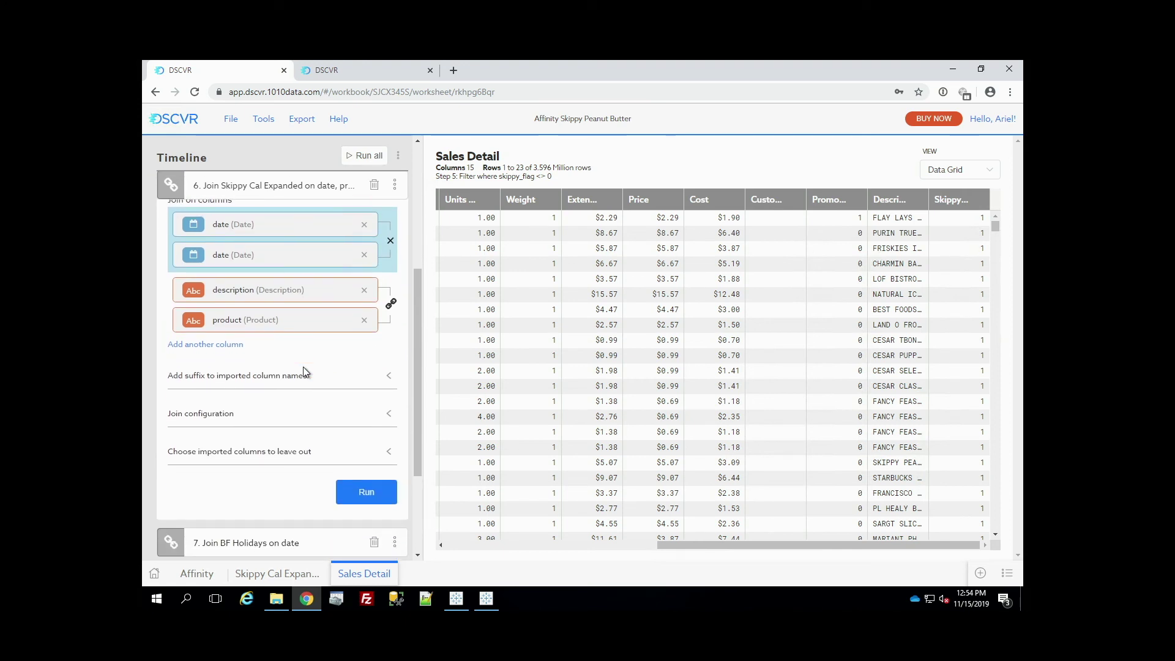
{"action": "left_click", "coordinate": [352, 491]}
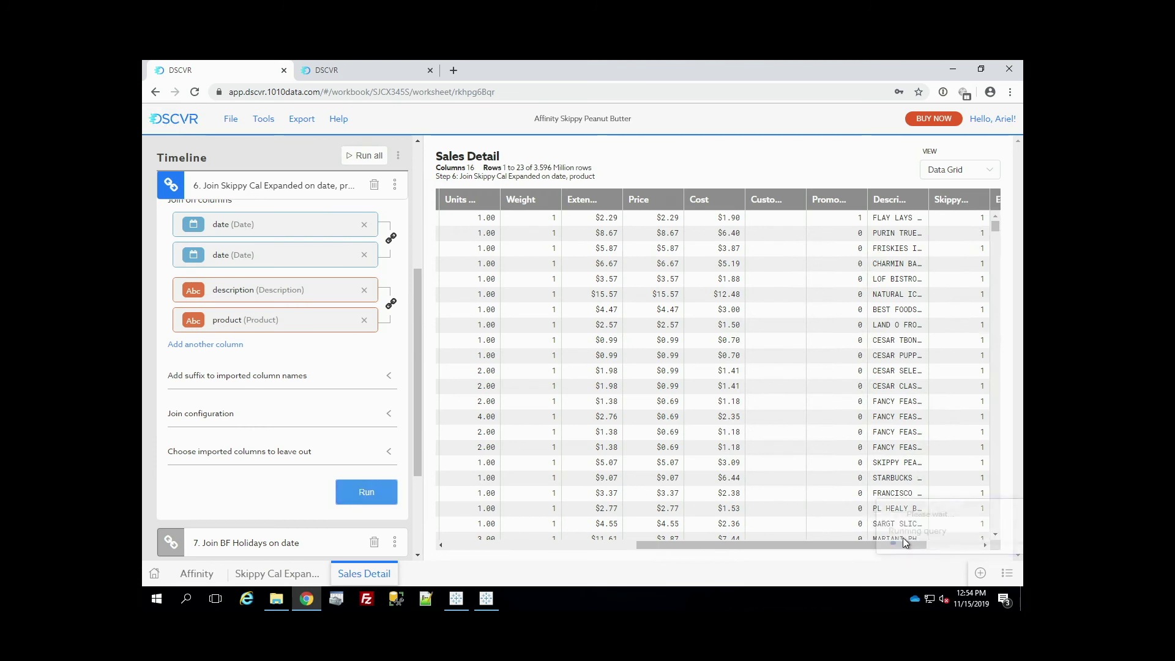
{"action": "left_click_drag", "start_coordinate": [897, 542], "coordinate": [975, 545]}
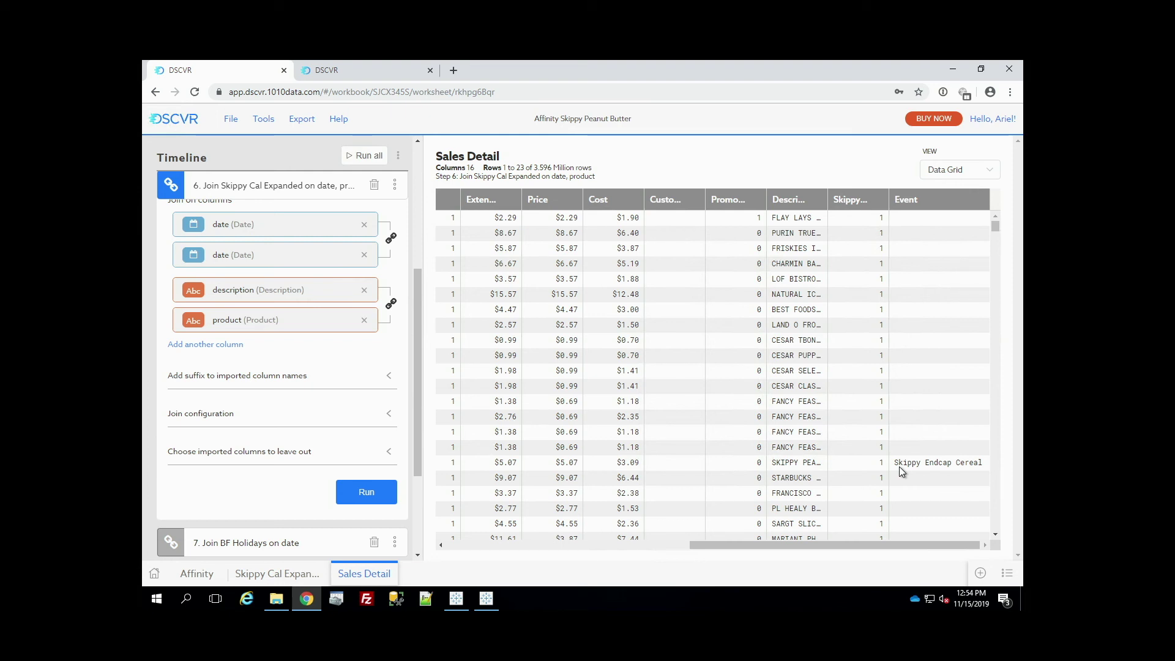
Run the BF Holidays join on date with next closest lower value matching and a 0-row shift, and check the holiday column.
{"action": "left_click", "coordinate": [239, 543]}
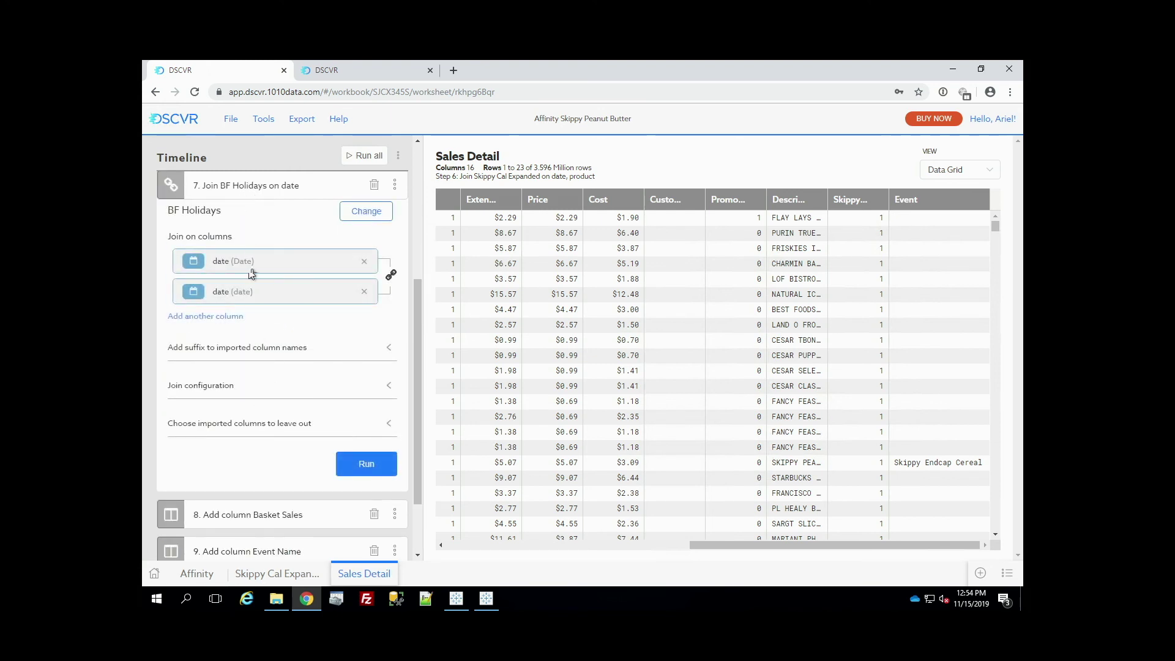
{"action": "left_click", "coordinate": [213, 386]}
{"action": "scroll", "coordinate": [213, 387], "scroll_direction": "down", "scroll_amount": 3}
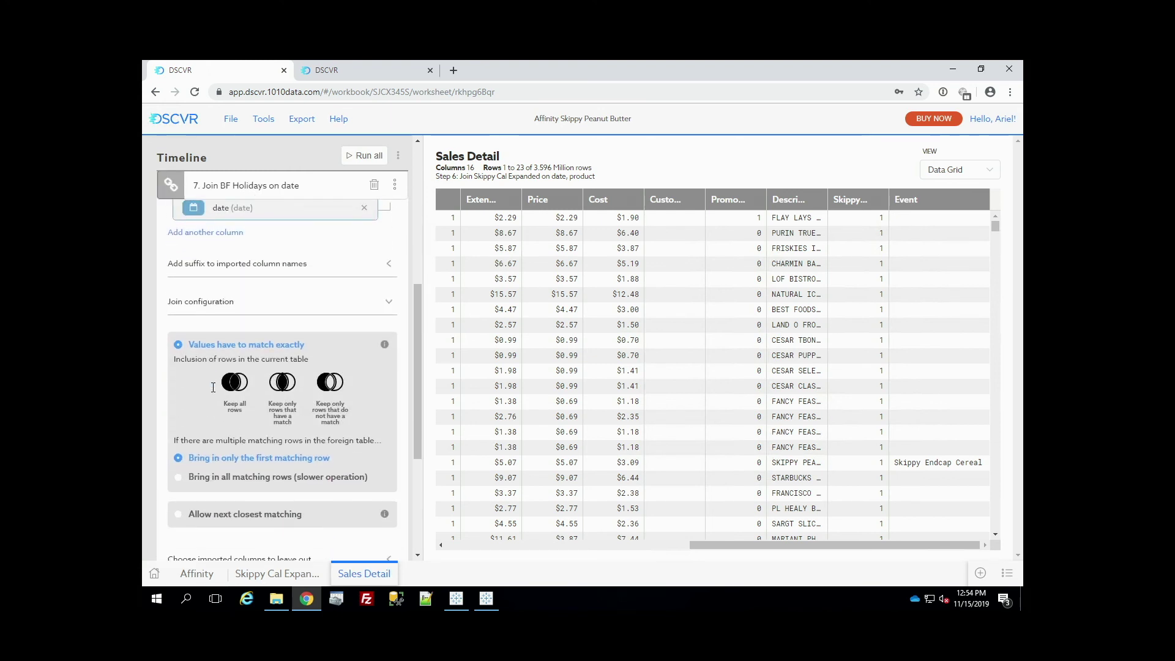
{"action": "left_click", "coordinate": [203, 432]}
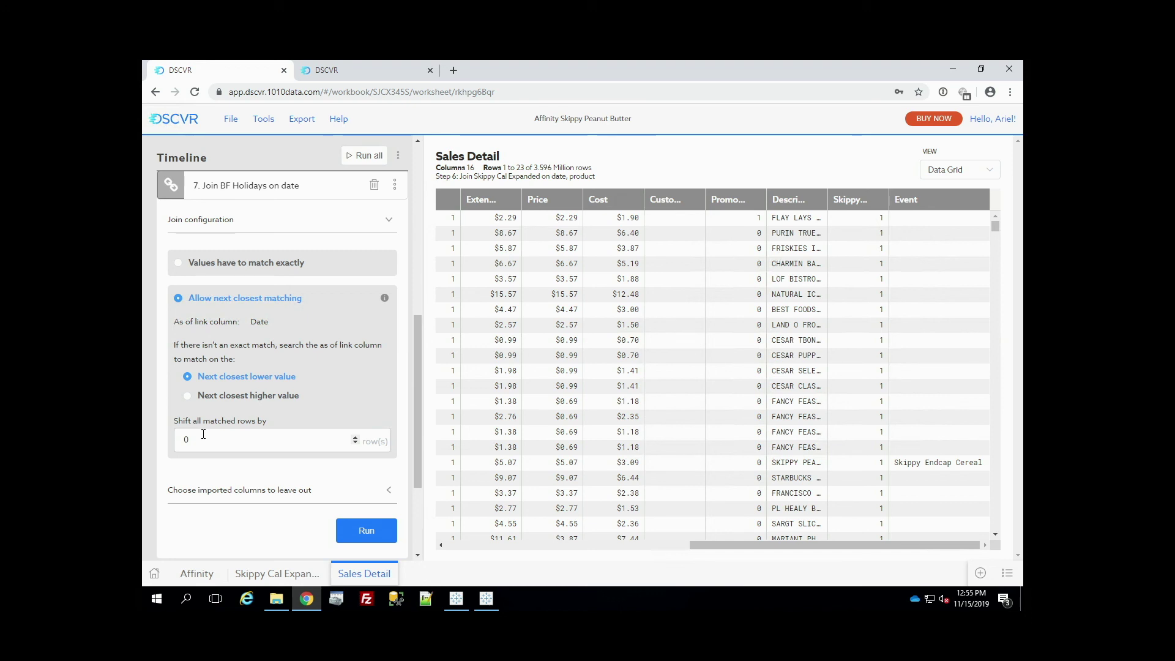
{"action": "left_click", "coordinate": [366, 530]}
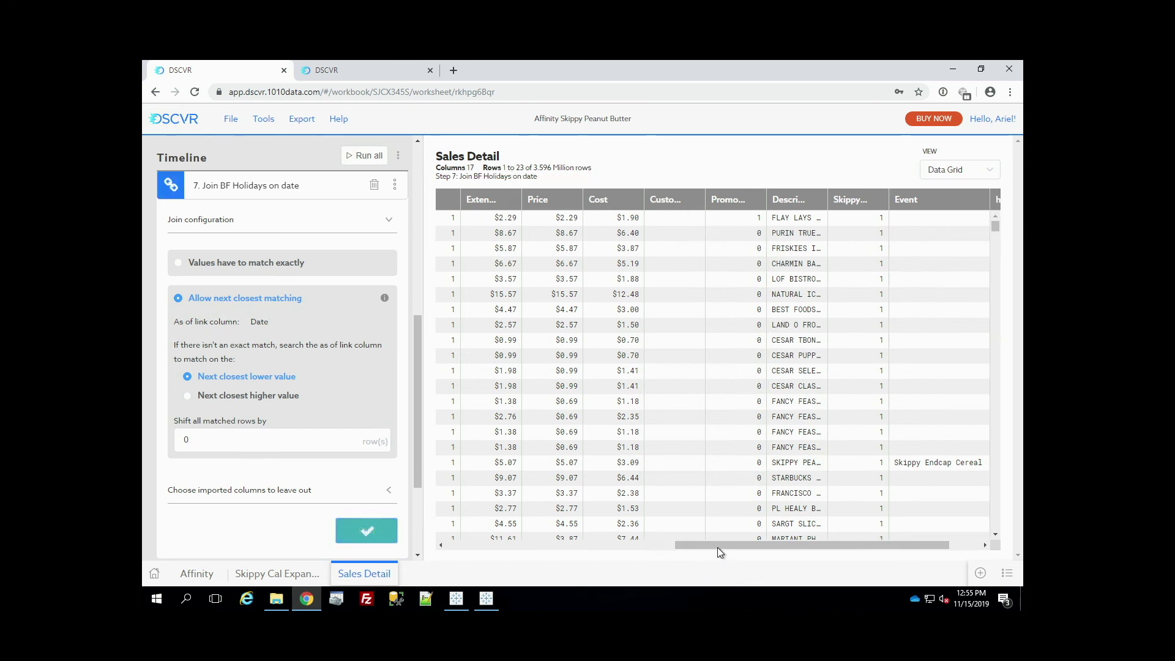
{"action": "left_click_drag", "start_coordinate": [732, 546], "coordinate": [763, 546]}
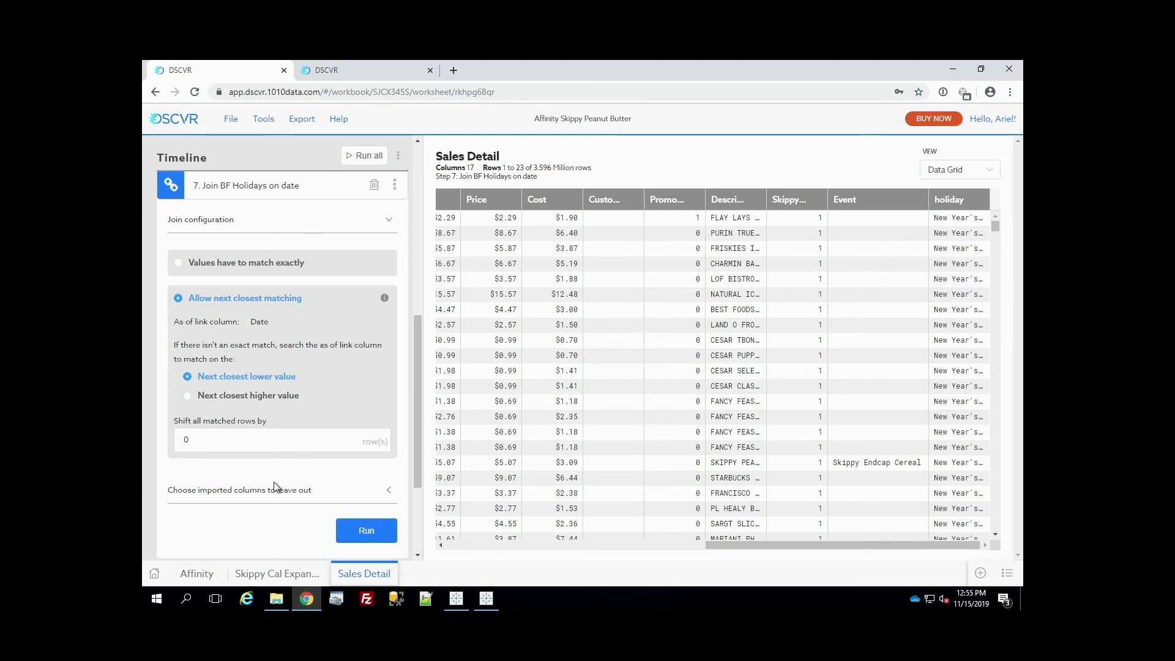
Run the Add column Basket Sales step, which sums xsales by transid with g_sum into a column named basket_sales.
{"action": "scroll", "coordinate": [268, 502], "scroll_direction": "down", "scroll_amount": 2}
{"action": "scroll", "coordinate": [268, 506], "scroll_direction": "down", "scroll_amount": 1}
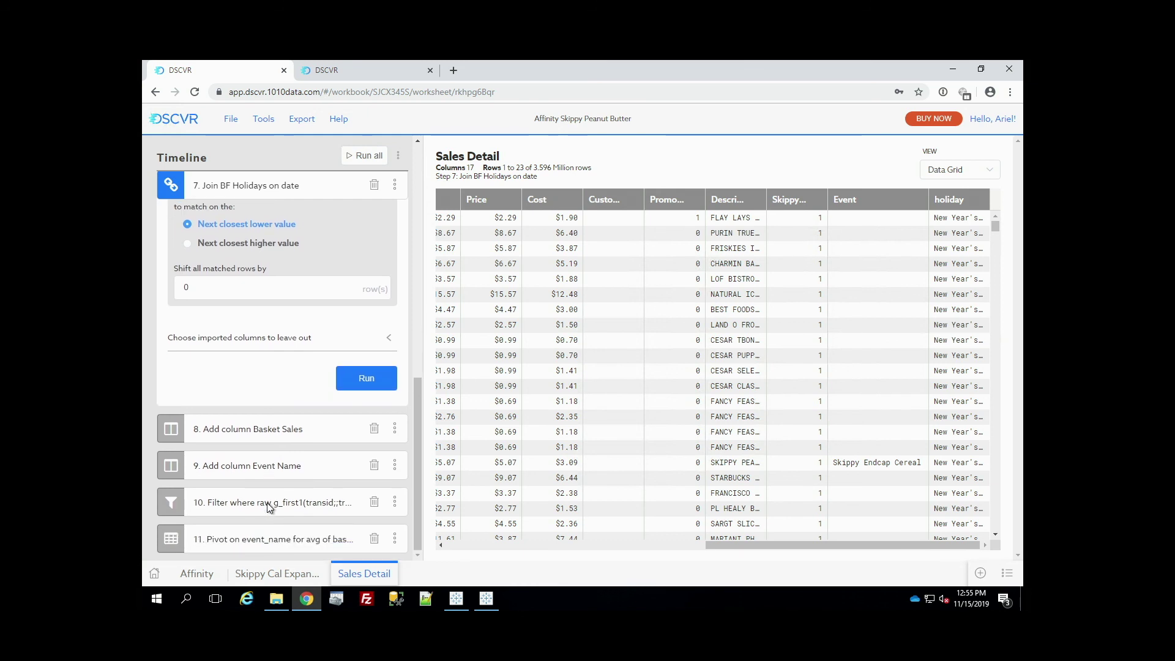
{"action": "left_click", "coordinate": [282, 434]}
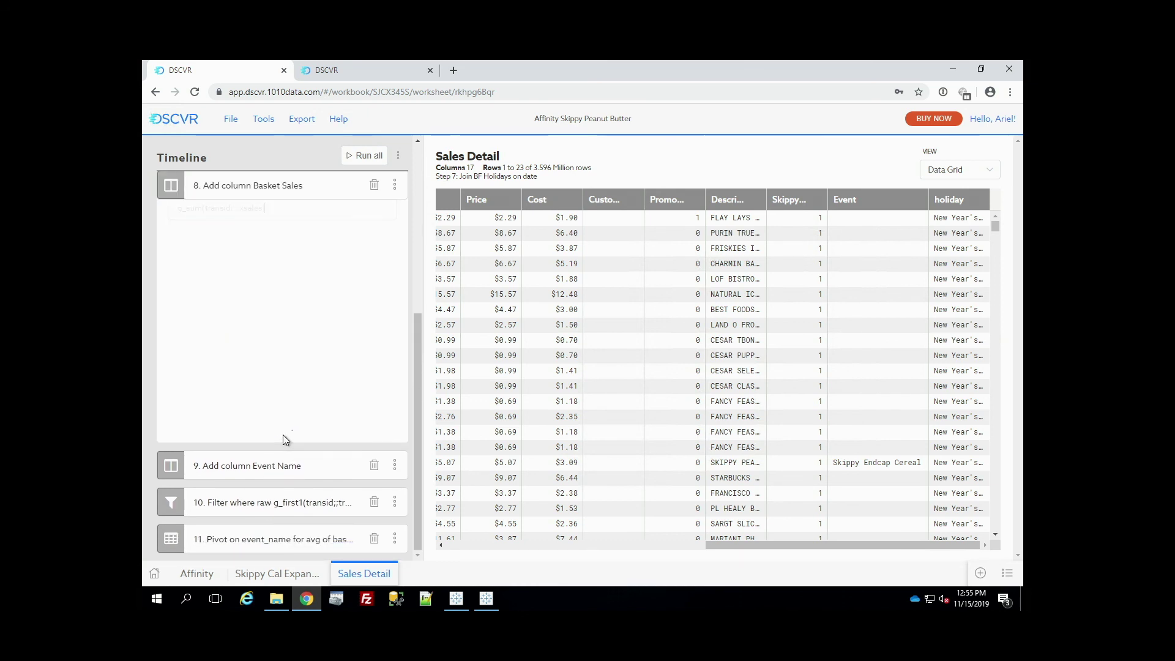
{"action": "left_click", "coordinate": [285, 440]}
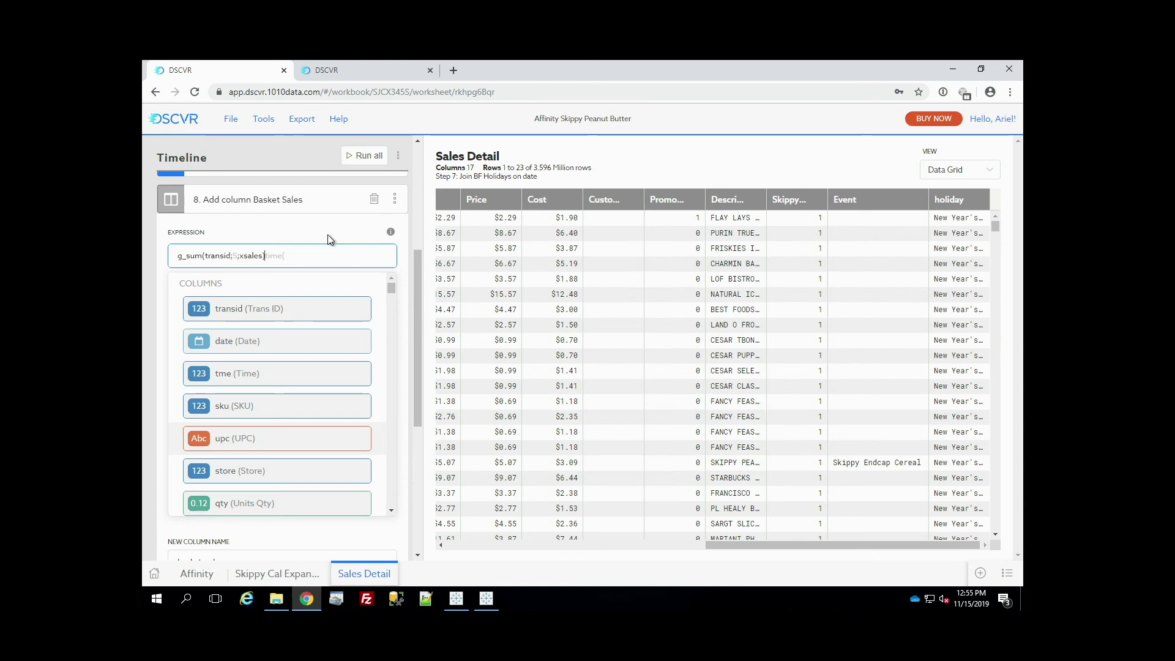
{"action": "left_click", "coordinate": [267, 255]}
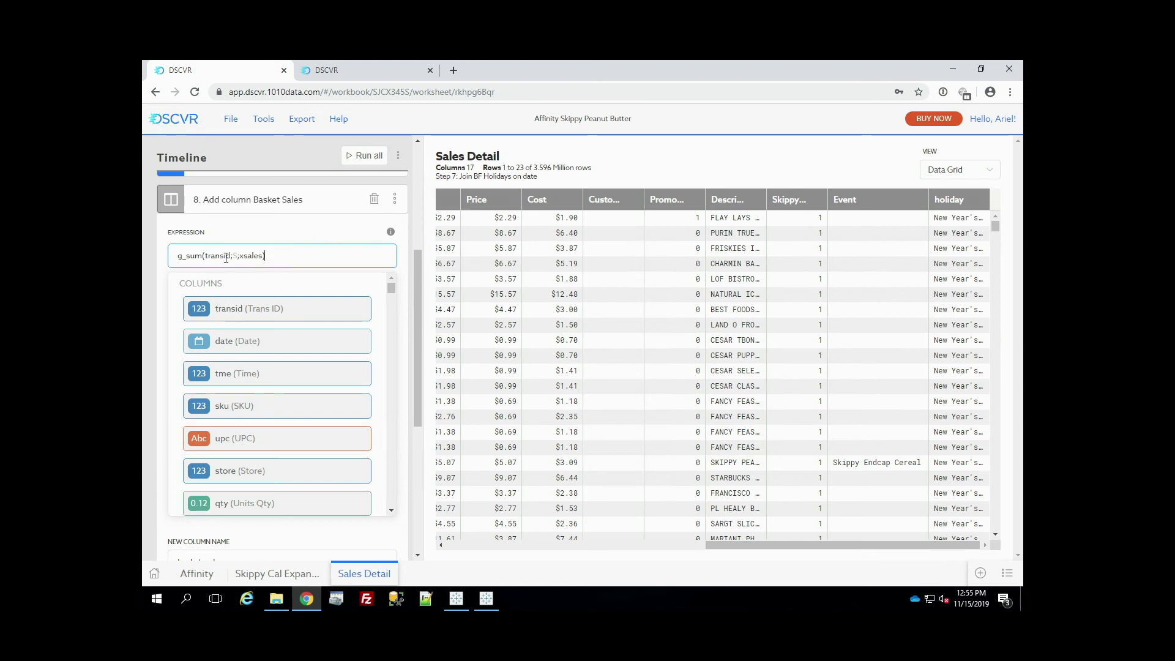
{"action": "scroll", "coordinate": [403, 266], "scroll_direction": "down", "scroll_amount": 2}
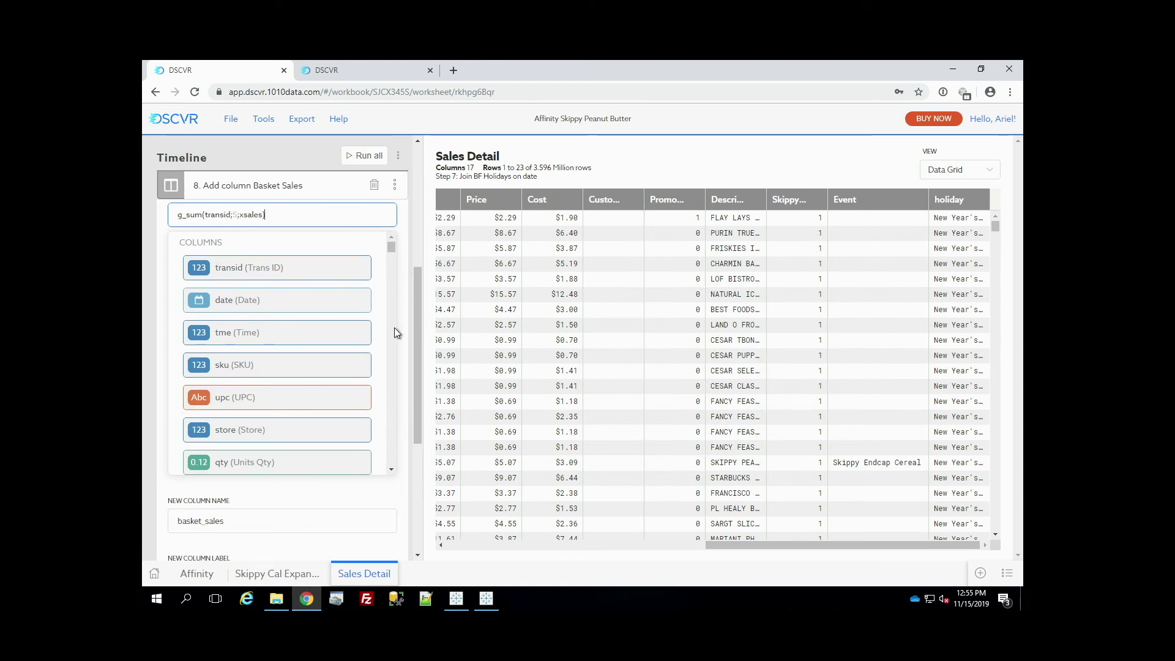
{"action": "scroll", "coordinate": [382, 428], "scroll_direction": "down", "scroll_amount": 2}
{"action": "scroll", "coordinate": [365, 506], "scroll_direction": "down", "scroll_amount": 3}
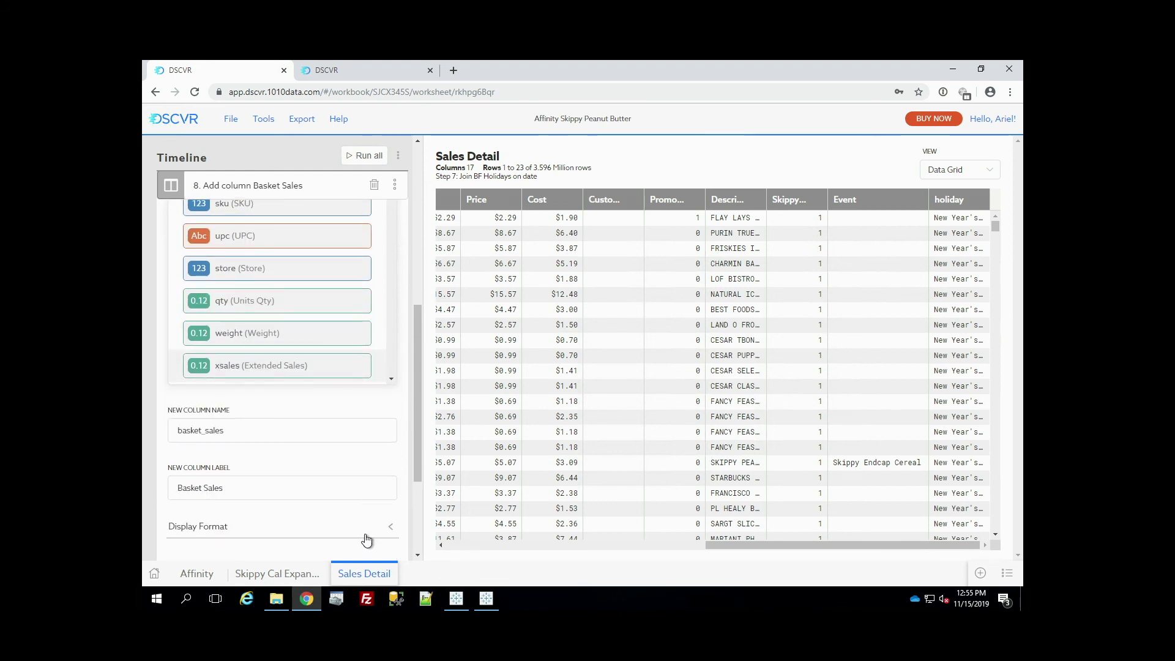
{"action": "left_click", "coordinate": [360, 486]}
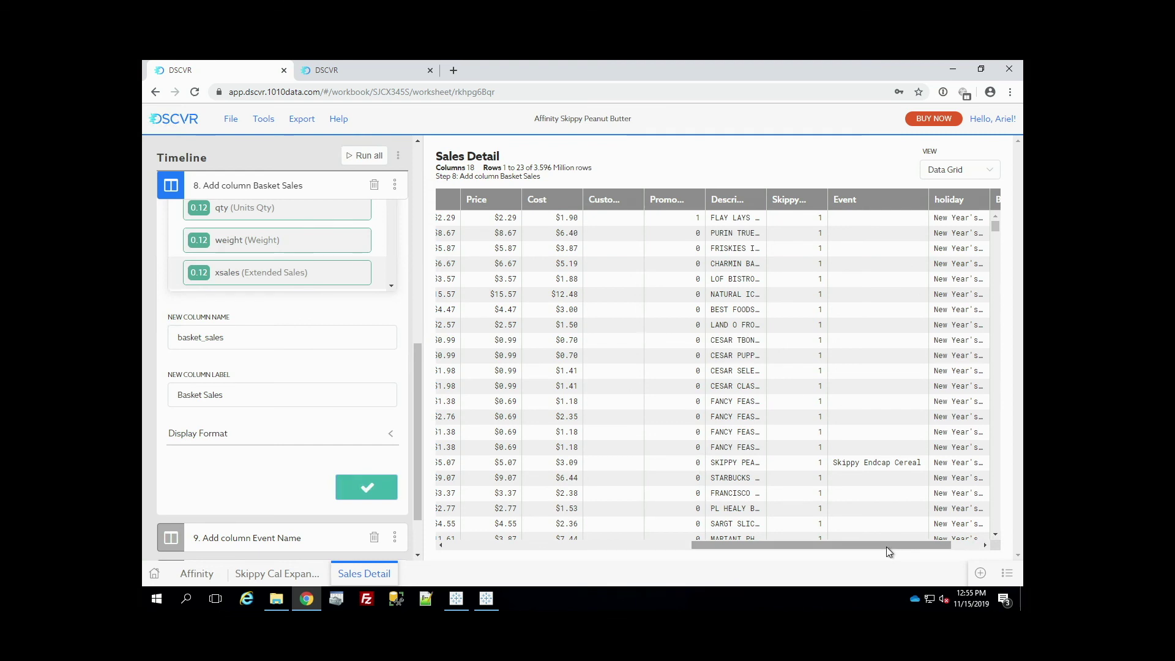
Check the new Basket Sales column across the rows of different transactions in the Sales Detail grid.
{"action": "left_click_drag", "start_coordinate": [886, 546], "coordinate": [967, 538]}
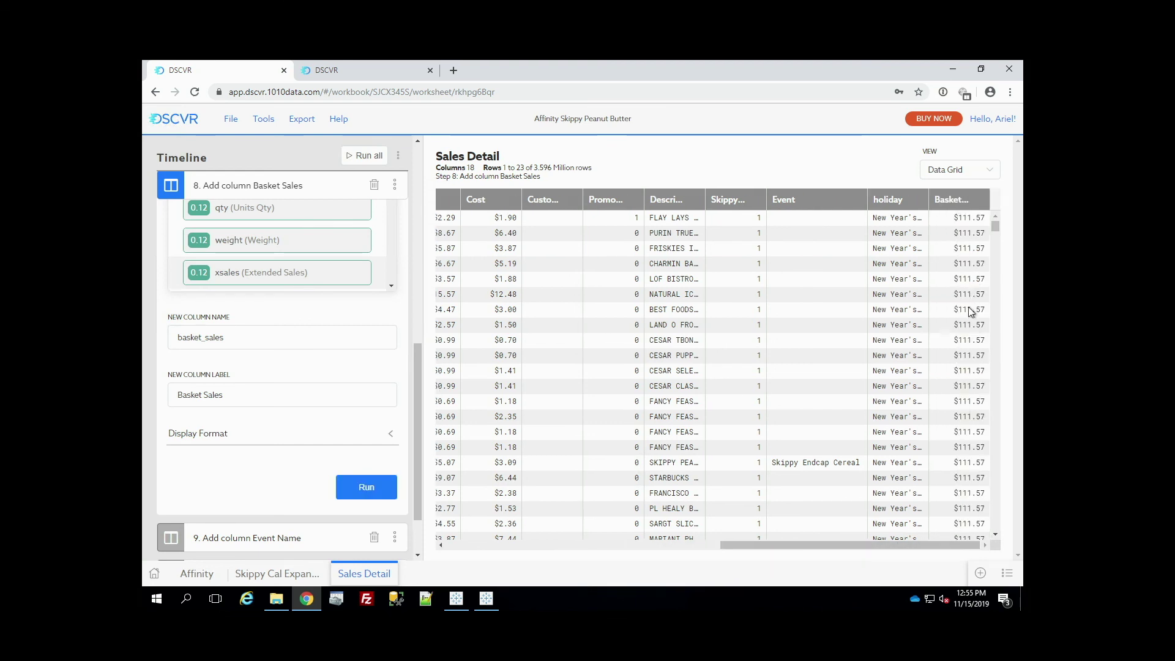
{"action": "scroll", "coordinate": [969, 309], "scroll_direction": "down", "scroll_amount": 1}
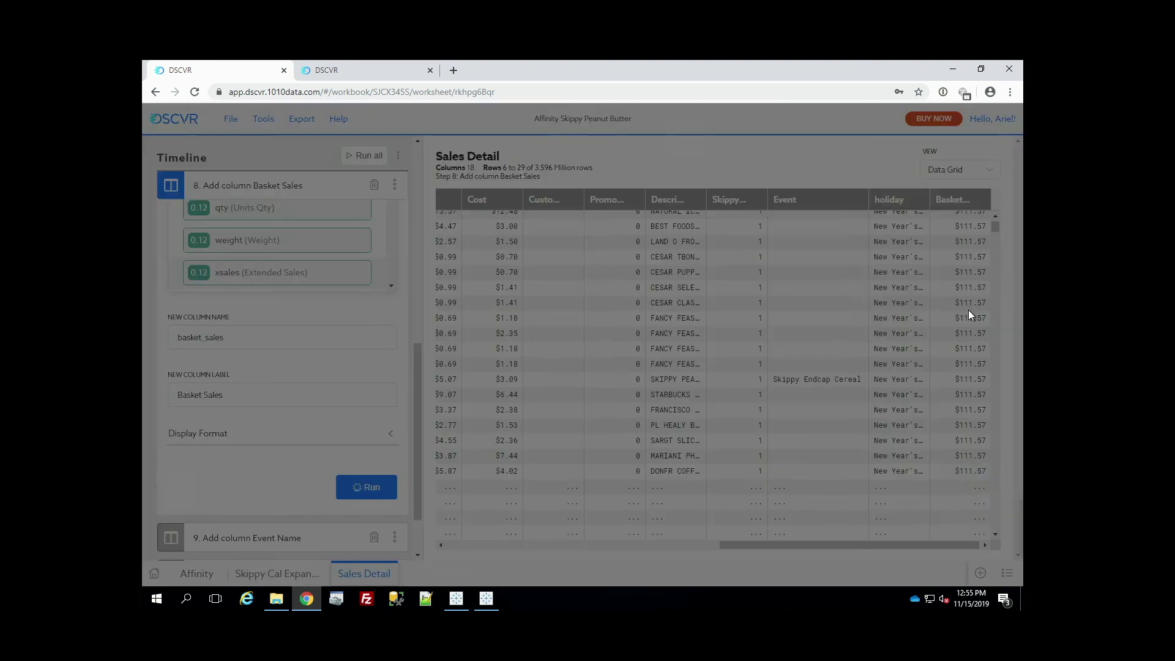
{"action": "scroll", "coordinate": [969, 311], "scroll_direction": "down", "scroll_amount": 2}
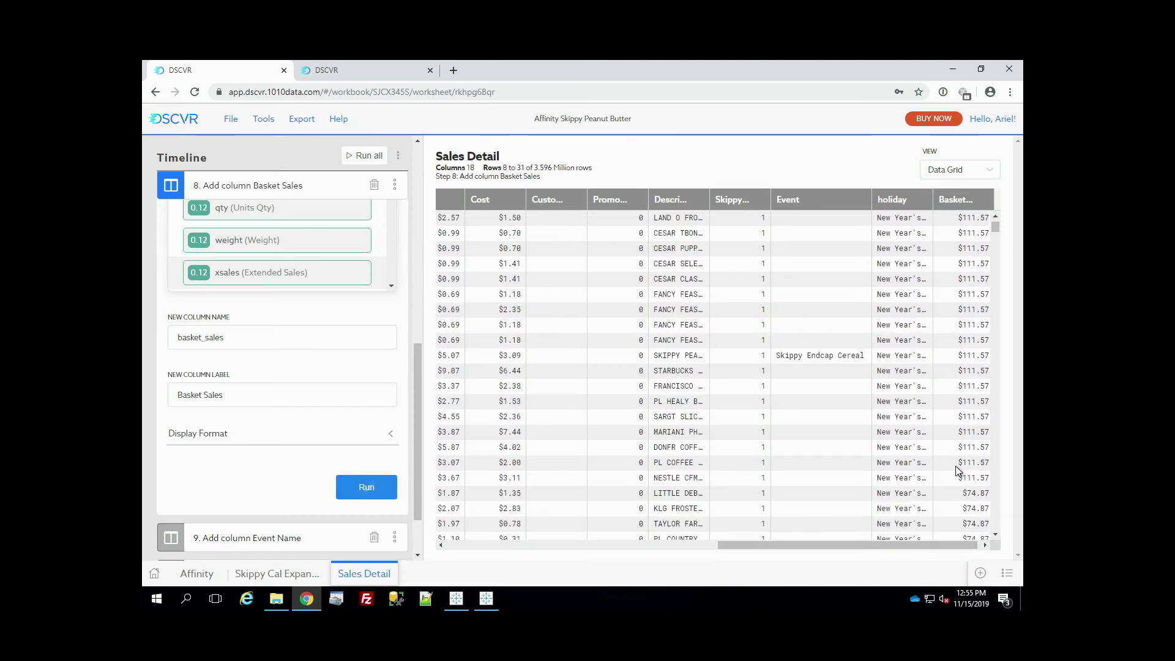
Run the raw filter step using g_first1 on transid to keep one row per transaction, and check the Event Name column.
{"action": "scroll", "coordinate": [290, 481], "scroll_direction": "down", "scroll_amount": 2}
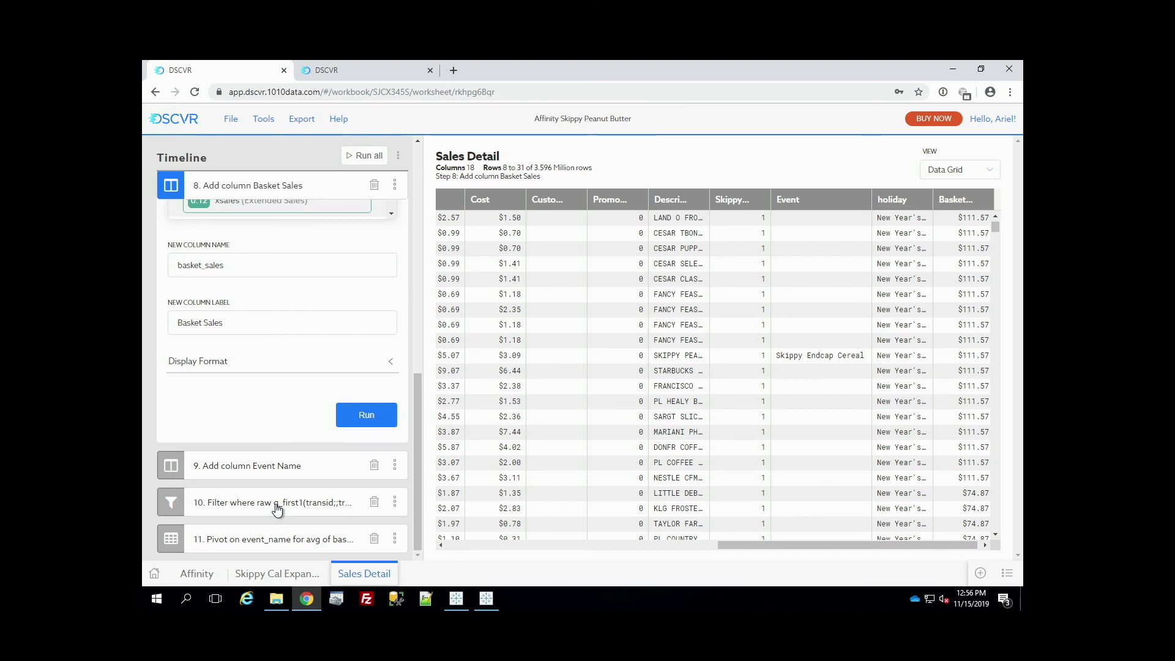
{"action": "left_click", "coordinate": [277, 507]}
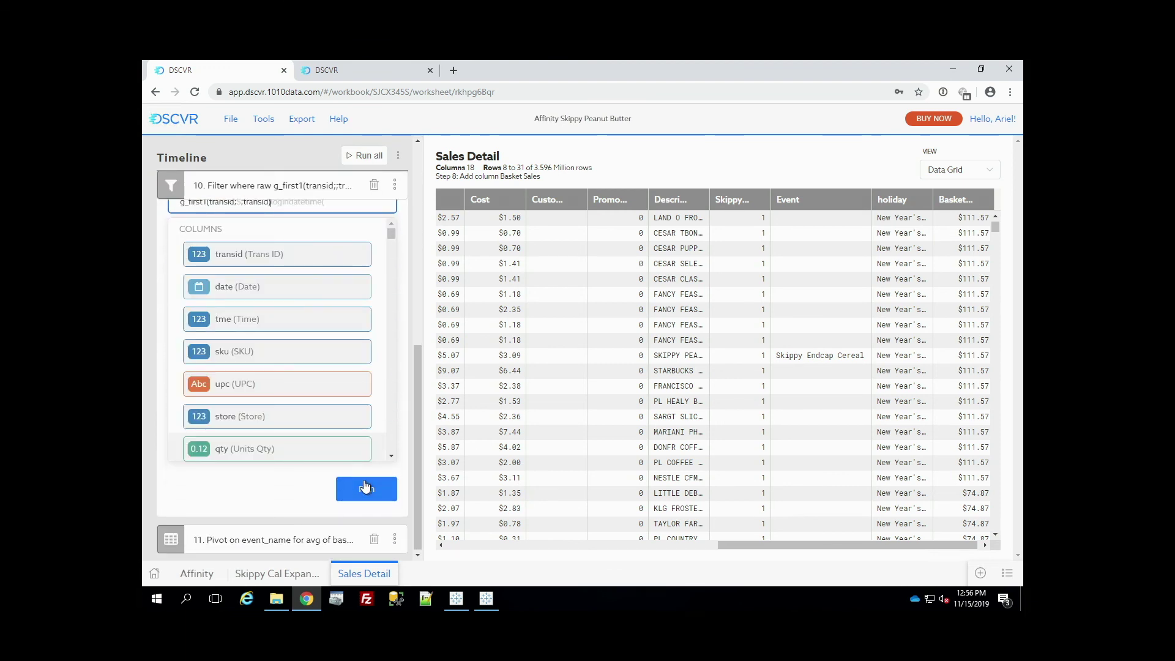
{"action": "left_click", "coordinate": [366, 488]}
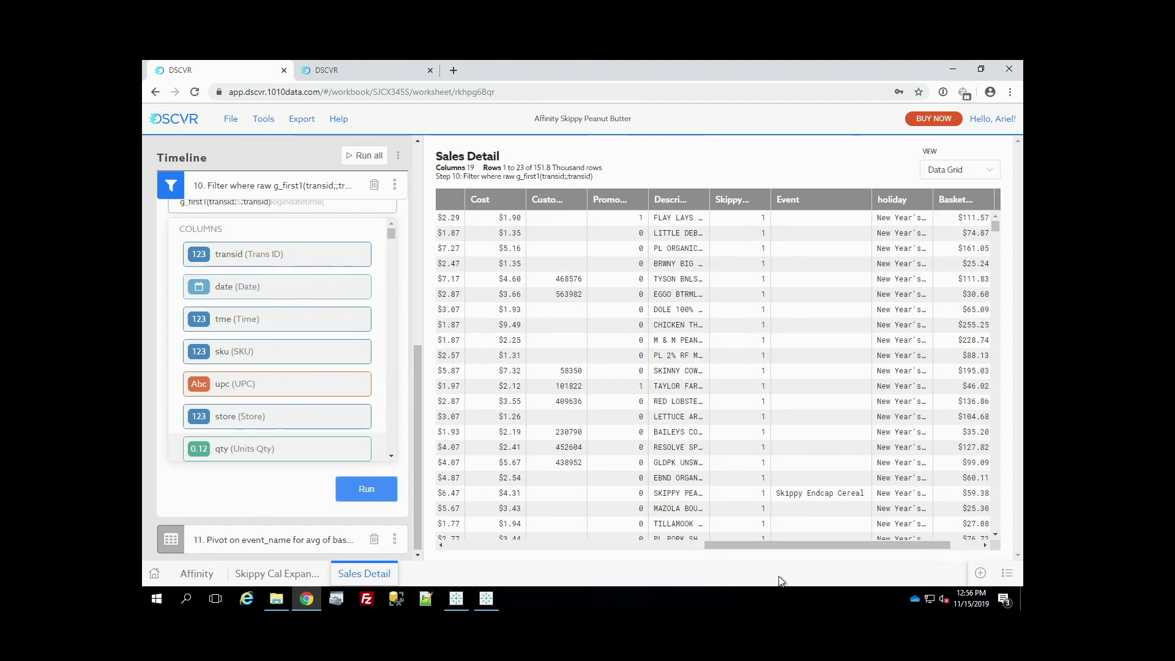
{"action": "left_click_drag", "start_coordinate": [813, 550], "coordinate": [841, 541]}
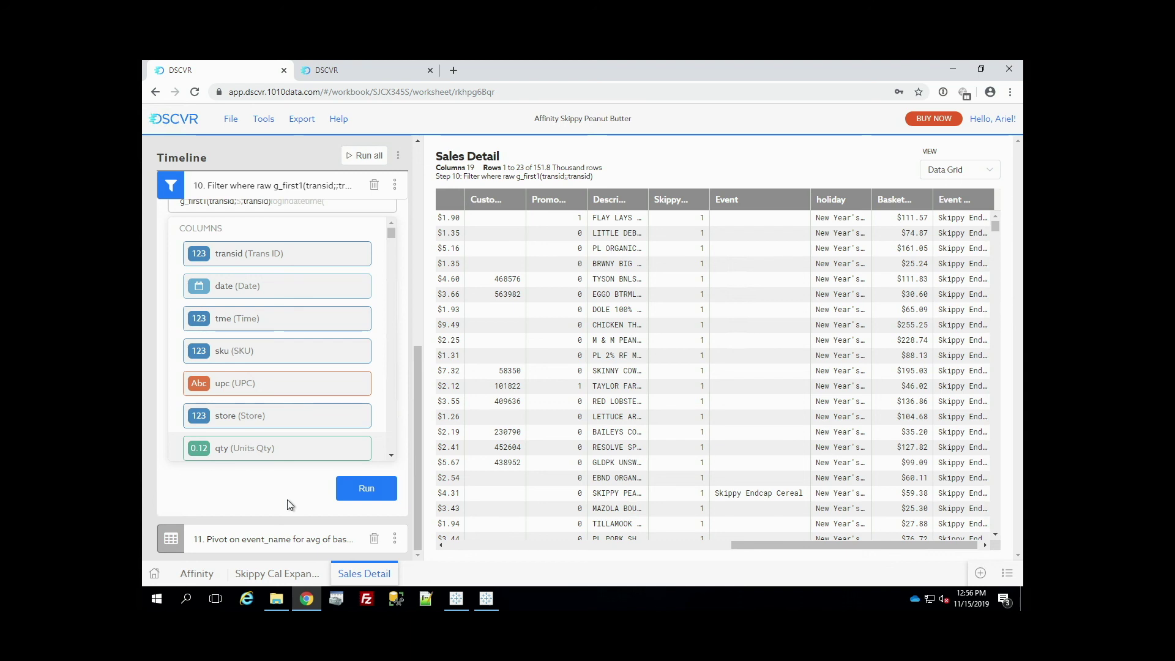
Run the pivot step with event_name as rows and the average of basket_sales as the metric.
{"action": "left_click", "coordinate": [253, 539]}
{"action": "scroll", "coordinate": [370, 444], "scroll_direction": "down", "scroll_amount": 2}
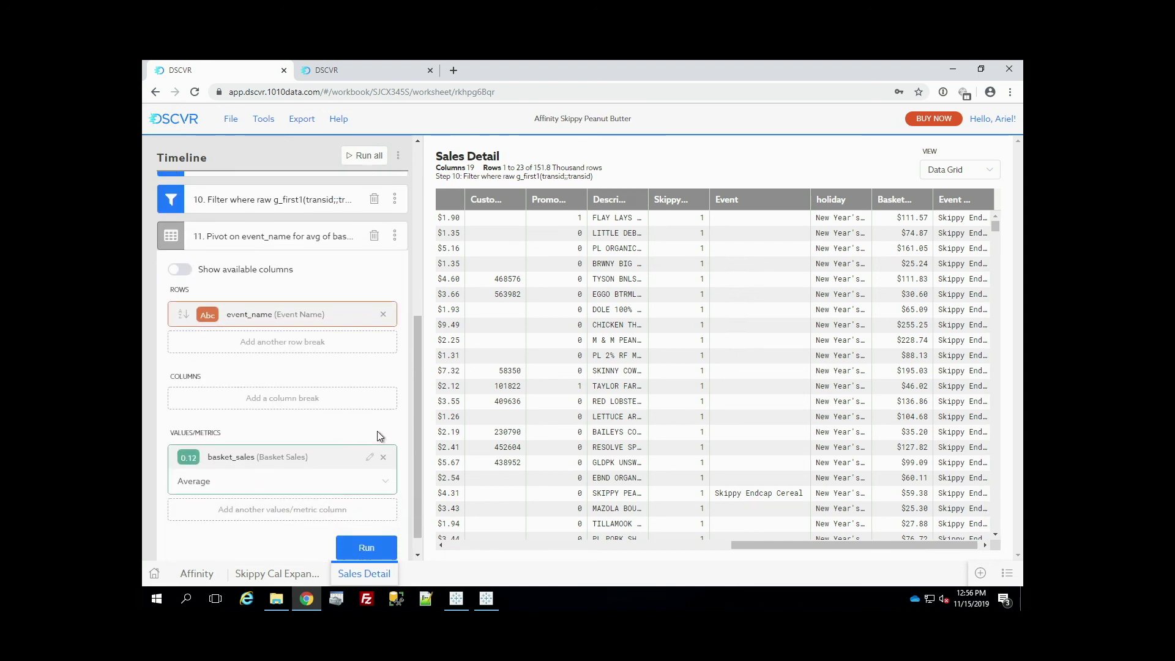
{"action": "left_click", "coordinate": [363, 534]}
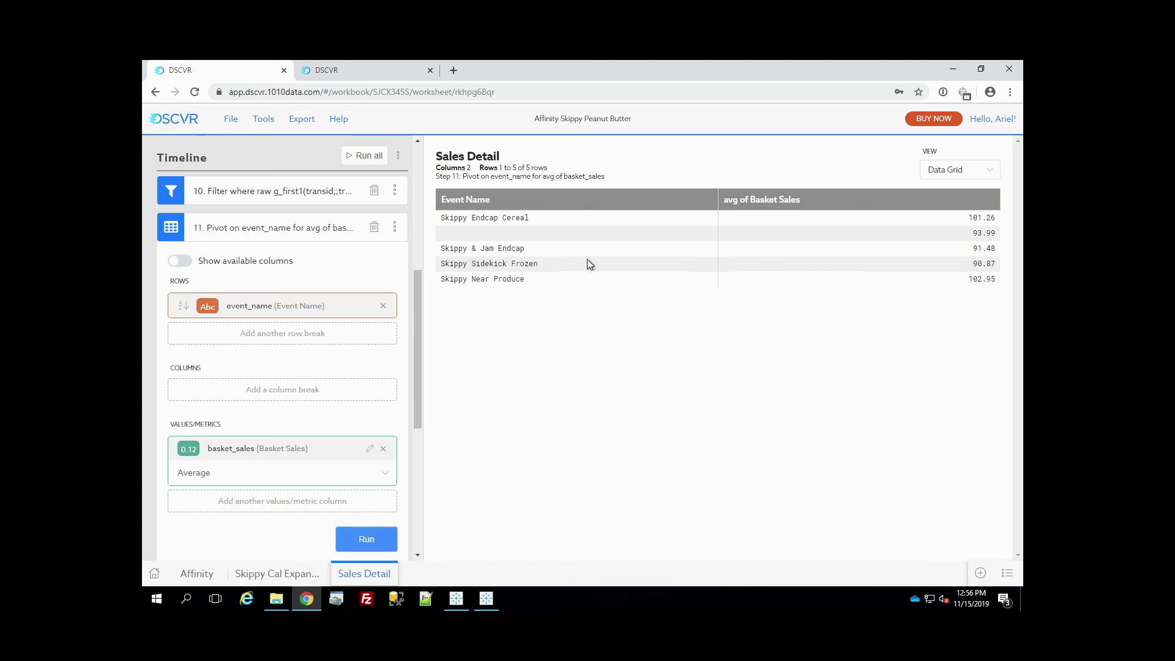
Compare the average basket sales of the blank, no-event row with that of Skippy Sidekick Frozen in the pivot.
{"action": "left_click", "coordinate": [598, 237]}
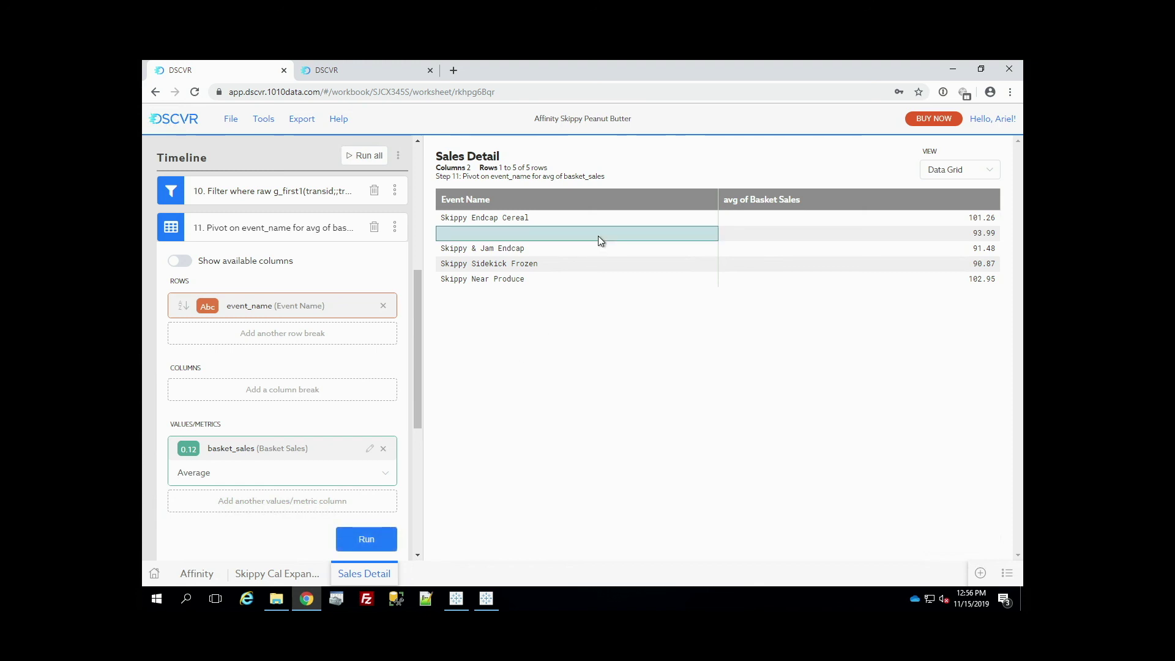
{"action": "left_click", "coordinate": [753, 239]}
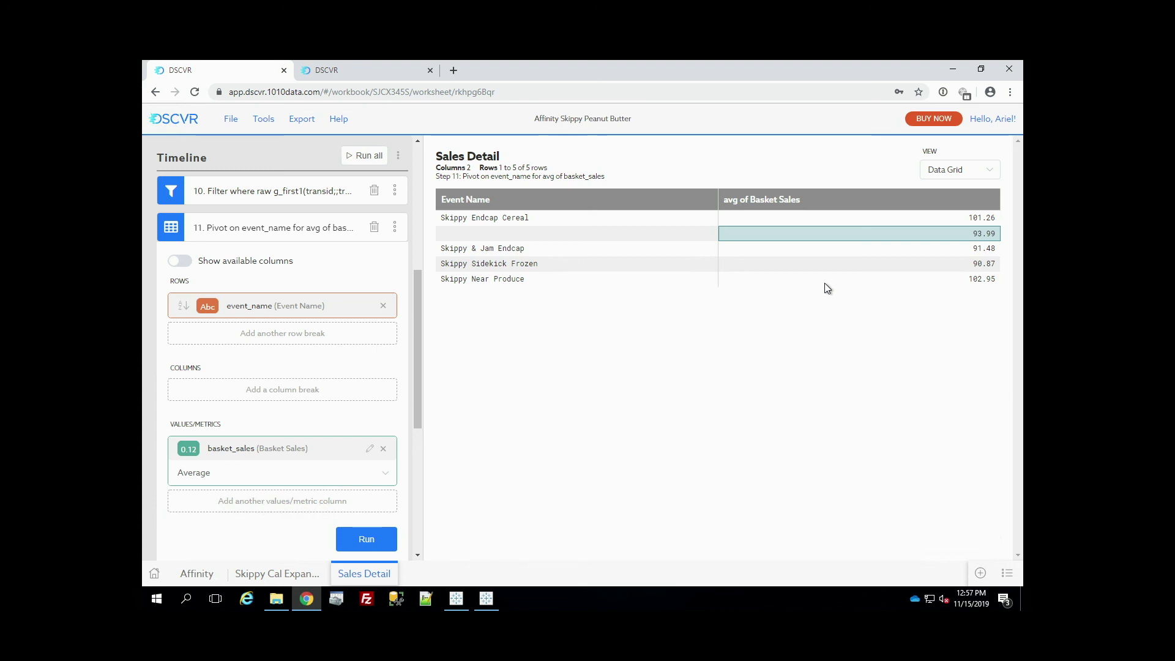
{"action": "left_click", "coordinate": [812, 265]}
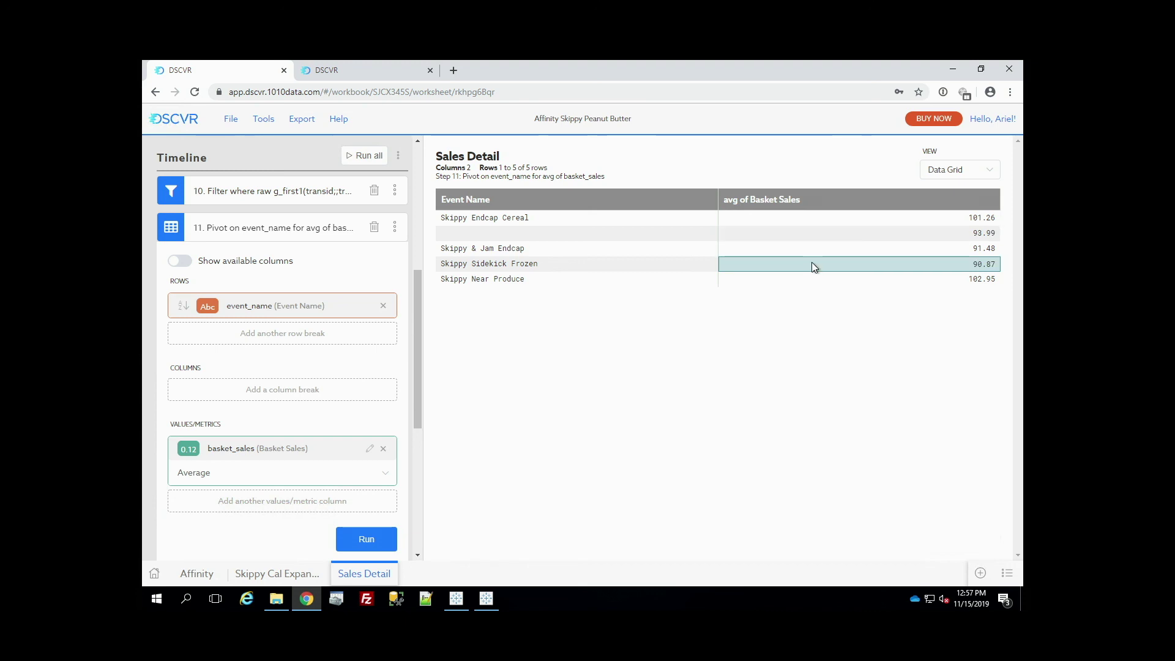